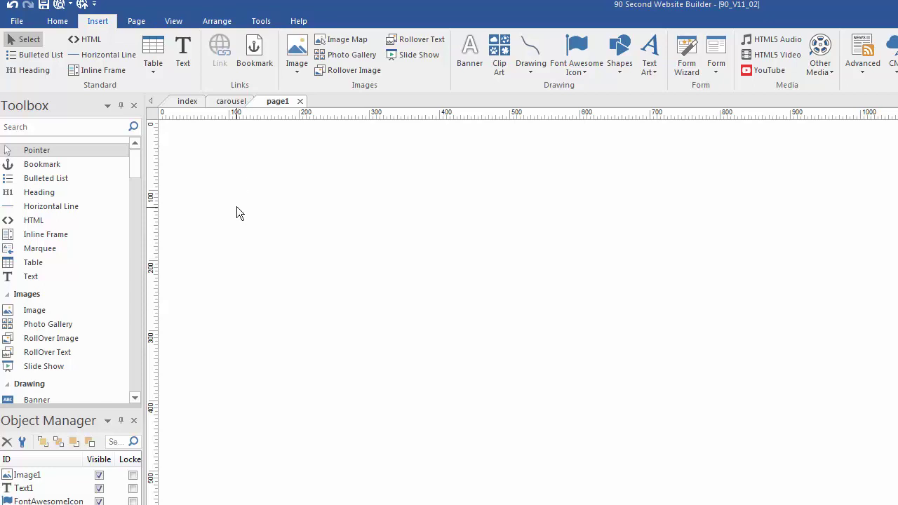
Insert a Carousel from the Toolbox's Advanced section and draw it about 561 by 400 on page1
{"action": "left_click_drag", "start_coordinate": [135, 168], "coordinate": [133, 264]}
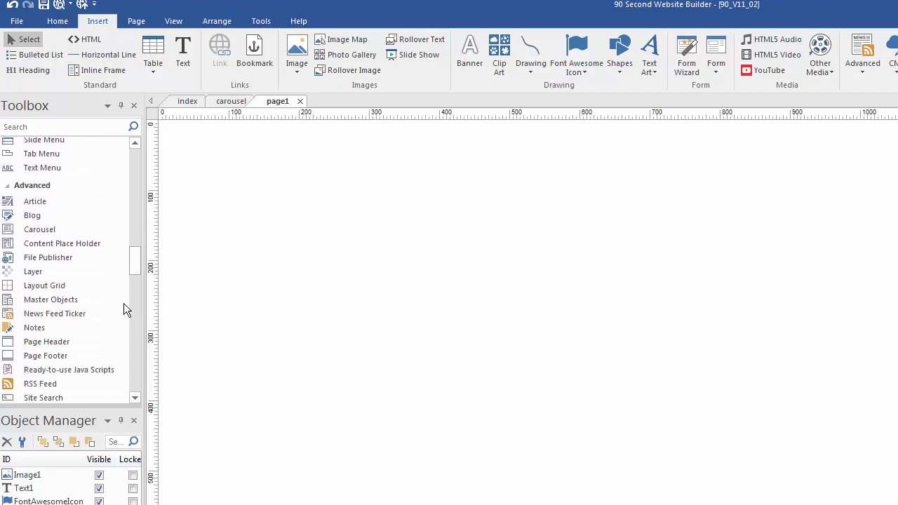
{"action": "left_click", "coordinate": [39, 229]}
{"action": "left_click", "coordinate": [228, 158]}
{"action": "mouse_move", "coordinate": [344, 246]}
{"action": "left_mouse_down"}
{"action": "mouse_move", "coordinate": [465, 372]}
{"action": "mouse_move", "coordinate": [652, 449]}
{"action": "mouse_move", "coordinate": [498, 367]}
{"action": "mouse_move", "coordinate": [322, 229]}
{"action": "mouse_move", "coordinate": [421, 283]}
{"action": "mouse_move", "coordinate": [537, 415]}
{"action": "mouse_move", "coordinate": [735, 496]}
{"action": "mouse_move", "coordinate": [740, 486]}
{"action": "left_mouse_up"}
Nudge the carousel up and left, checking its second, third and fourth slides
{"action": "left_click_drag", "start_coordinate": [473, 209], "coordinate": [449, 195]}
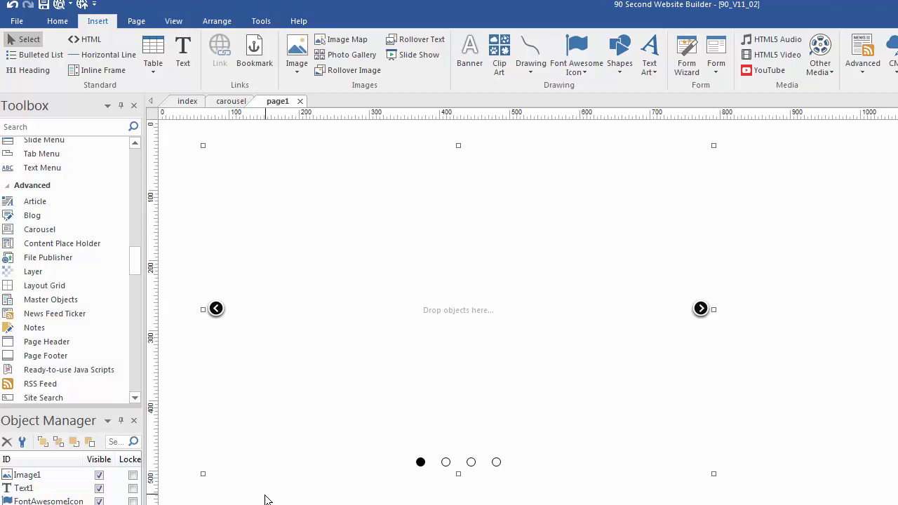
{"action": "left_click", "coordinate": [445, 461]}
{"action": "left_click", "coordinate": [470, 461]}
{"action": "left_click", "coordinate": [495, 461]}
{"action": "left_click_drag", "start_coordinate": [467, 259], "coordinate": [435, 252]}
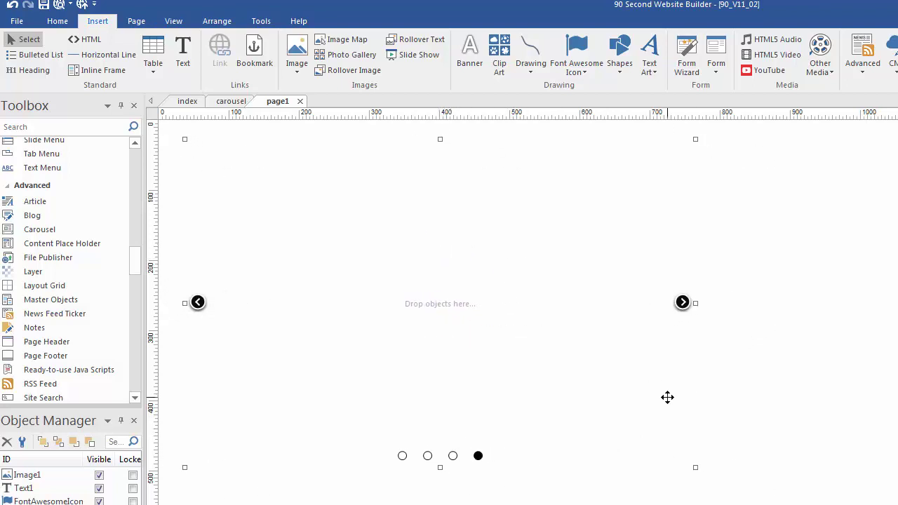
Drop the logo image into the first slide and move it toward the upper left
{"action": "left_click", "coordinate": [401, 456]}
{"action": "left_click_drag", "start_coordinate": [495, 503], "coordinate": [331, 268]}
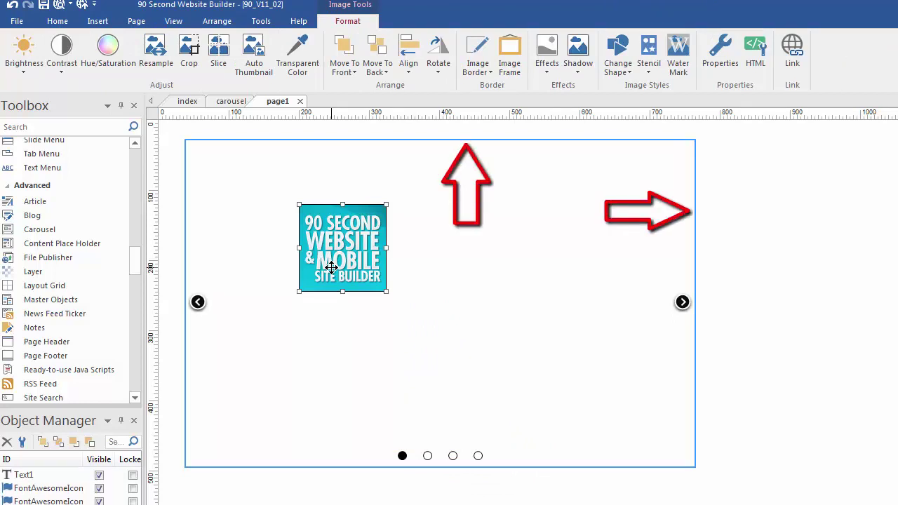
{"action": "mouse_move", "coordinate": [331, 267]}
{"action": "left_mouse_down"}
{"action": "mouse_move", "coordinate": [214, 247]}
{"action": "mouse_move", "coordinate": [256, 244]}
{"action": "mouse_move", "coordinate": [272, 228]}
{"action": "mouse_move", "coordinate": [276, 256]}
{"action": "left_mouse_up"}
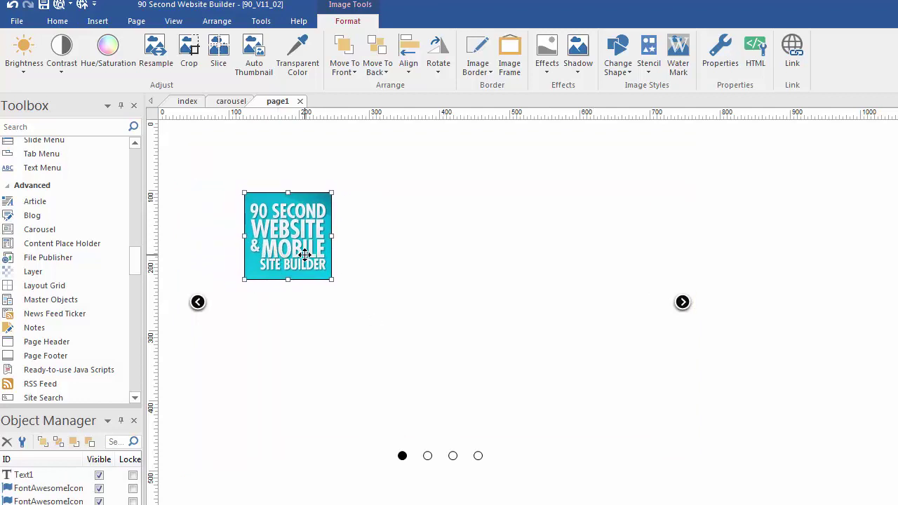
On the second slide, place the Lorem ipsum text block beside stacked MasterCard and Visa images
{"action": "left_click", "coordinate": [428, 456]}
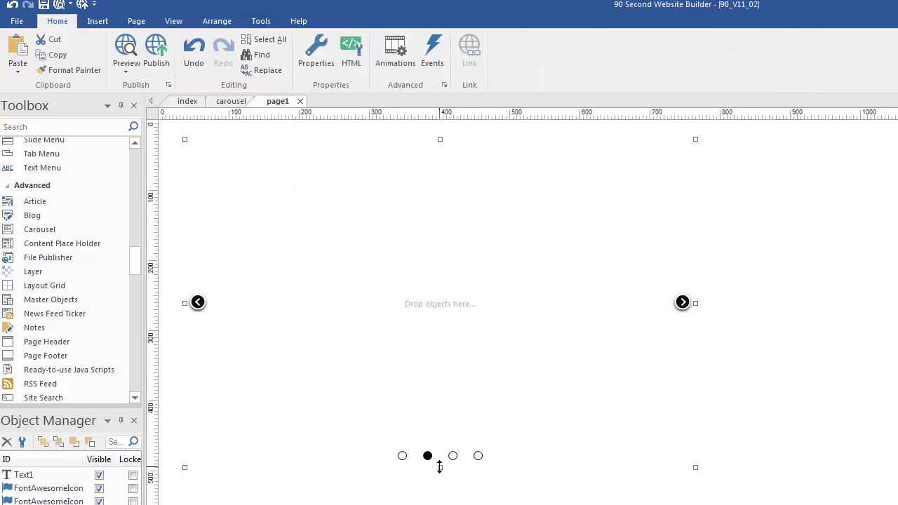
{"action": "left_click", "coordinate": [23, 475]}
{"action": "left_click_drag", "start_coordinate": [436, 386], "coordinate": [454, 308]}
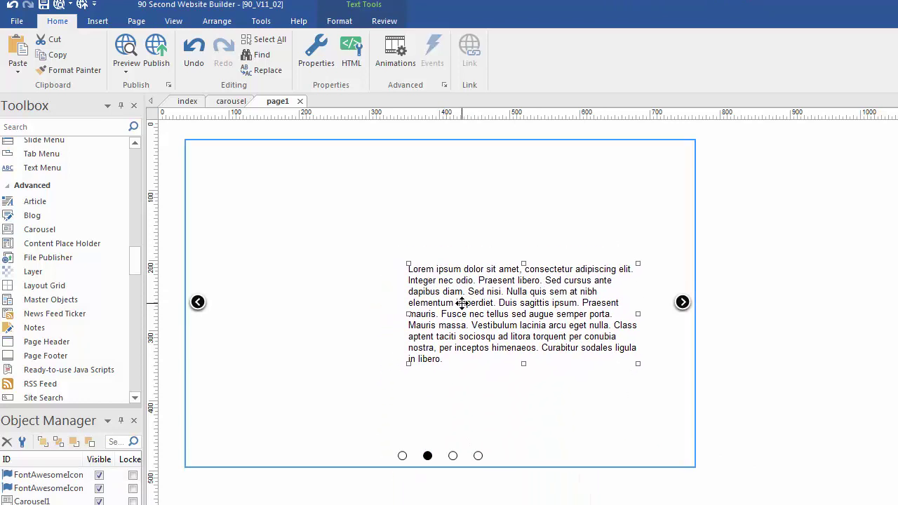
{"action": "left_click_drag", "start_coordinate": [315, 421], "coordinate": [315, 265]}
{"action": "left_click_drag", "start_coordinate": [322, 483], "coordinate": [331, 337]}
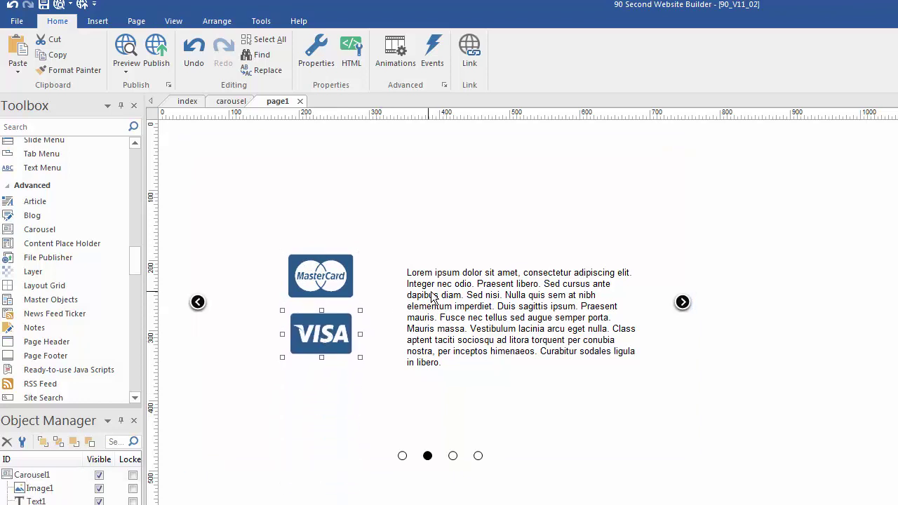
{"action": "left_click_drag", "start_coordinate": [432, 297], "coordinate": [391, 280]}
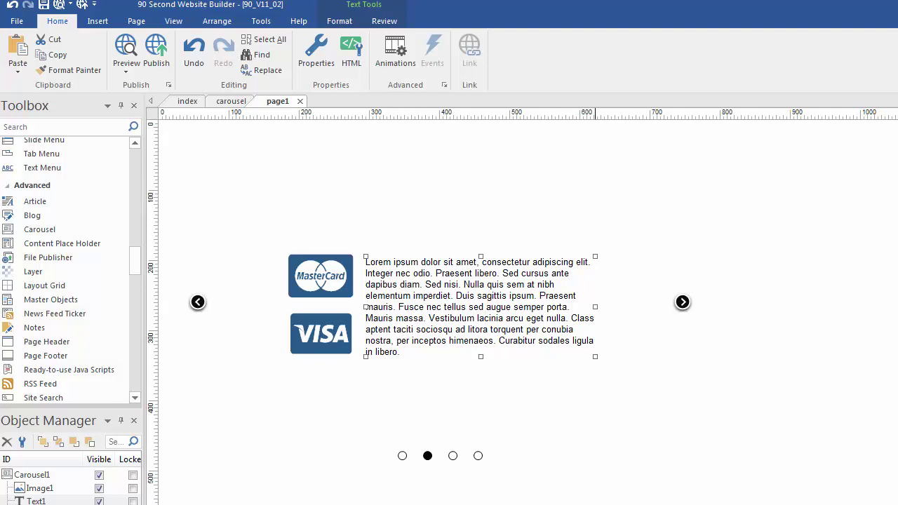
{"action": "left_click", "coordinate": [452, 456]}
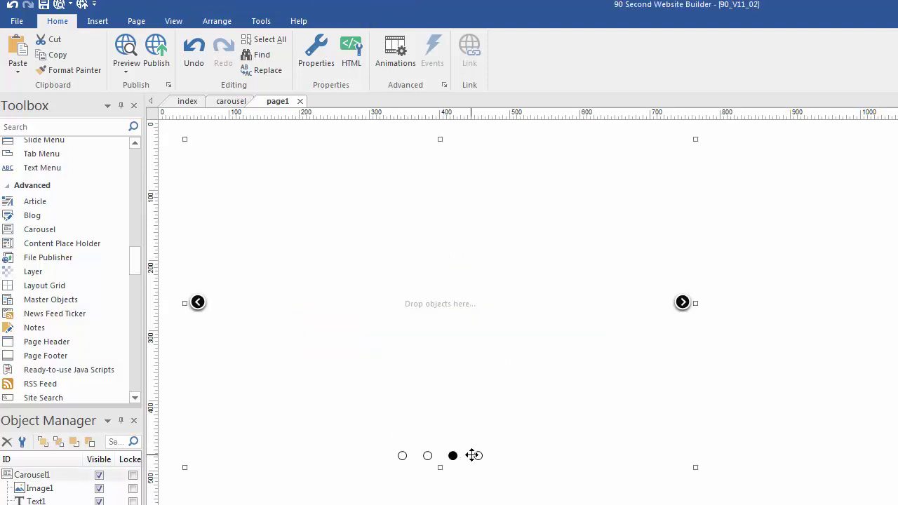
{"action": "left_click", "coordinate": [478, 456]}
{"action": "left_click", "coordinate": [402, 455]}
{"action": "left_click", "coordinate": [430, 456]}
{"action": "left_click", "coordinate": [453, 456]}
{"action": "left_click", "coordinate": [478, 456]}
{"action": "key", "text": "F5"}
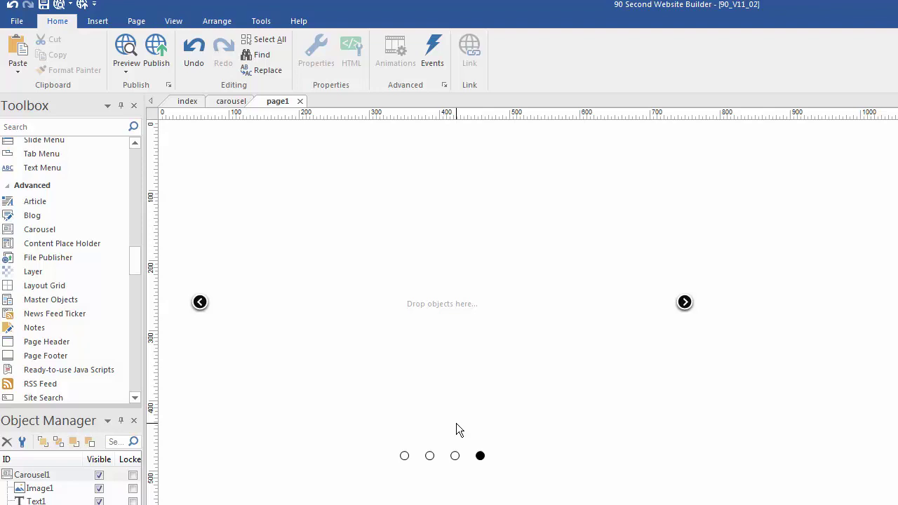
Open the carousel's settings and review slides 1 through 4 in the slide list
{"action": "left_click", "coordinate": [503, 303]}
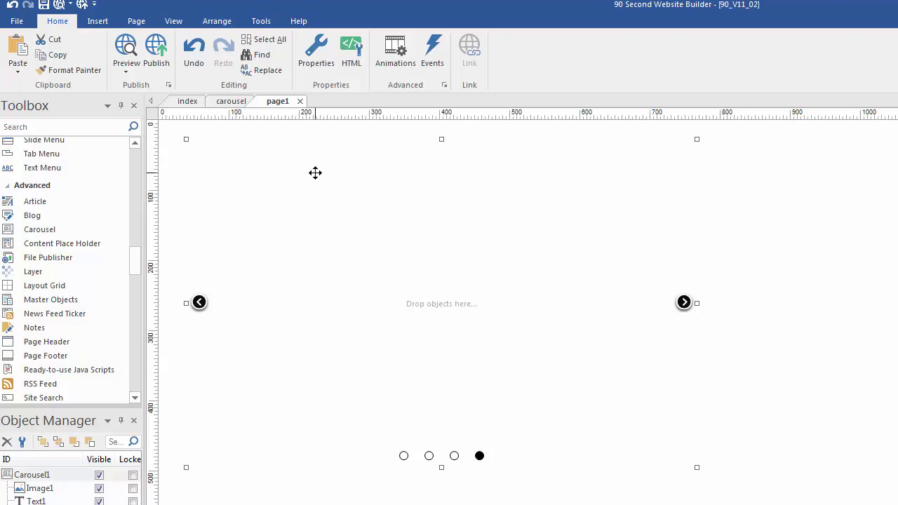
{"action": "double_click", "coordinate": [337, 249]}
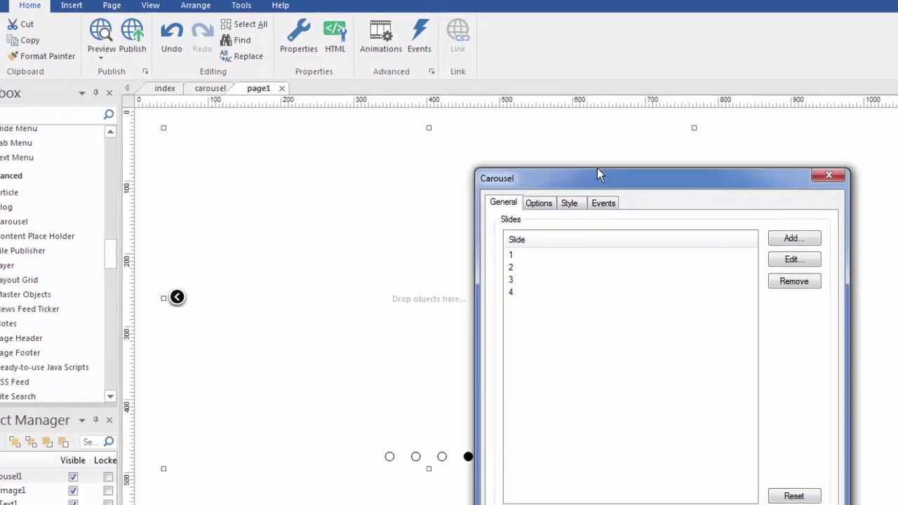
{"action": "left_click_drag", "start_coordinate": [596, 168], "coordinate": [481, 122]}
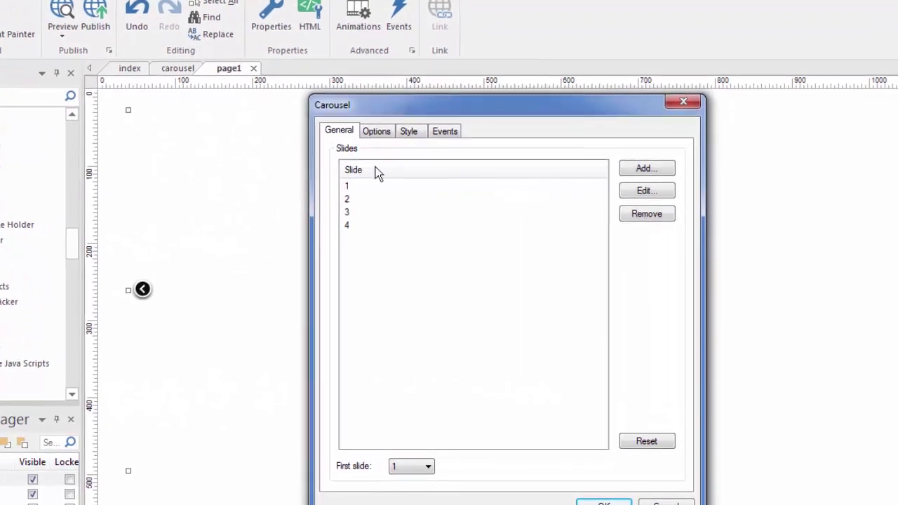
{"action": "left_click_drag", "start_coordinate": [550, 103], "coordinate": [581, 70]}
{"action": "left_click", "coordinate": [361, 144]}
{"action": "left_click", "coordinate": [360, 157]}
{"action": "left_click", "coordinate": [358, 171]}
{"action": "left_click", "coordinate": [346, 177]}
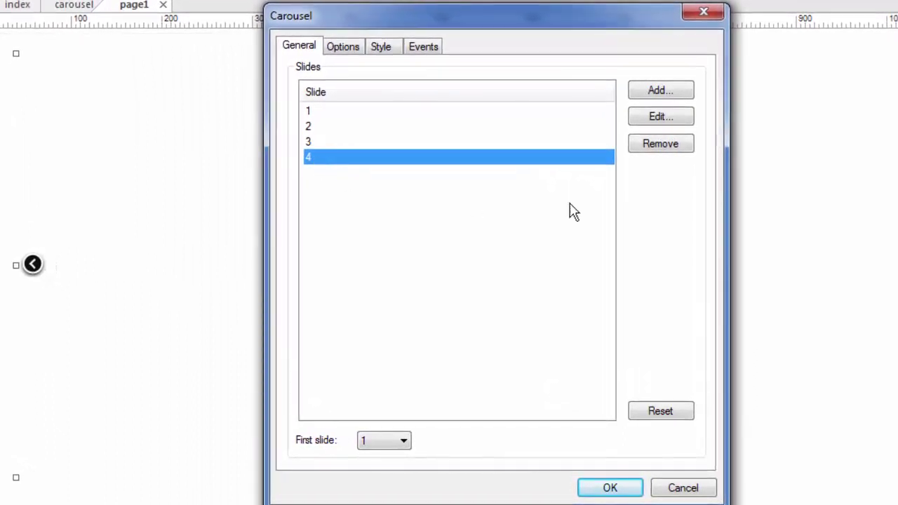
Add a fifth slide to the carousel and apply the settings
{"action": "left_click", "coordinate": [657, 89]}
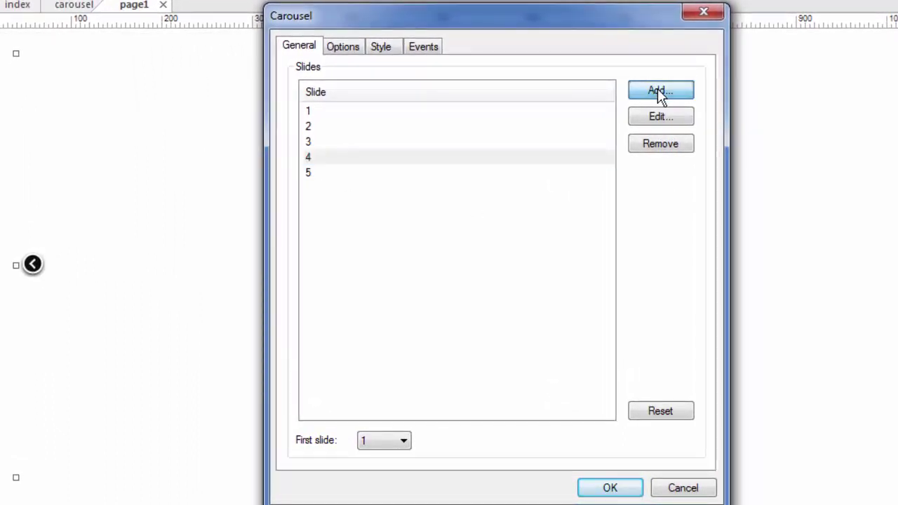
{"action": "left_click", "coordinate": [324, 176]}
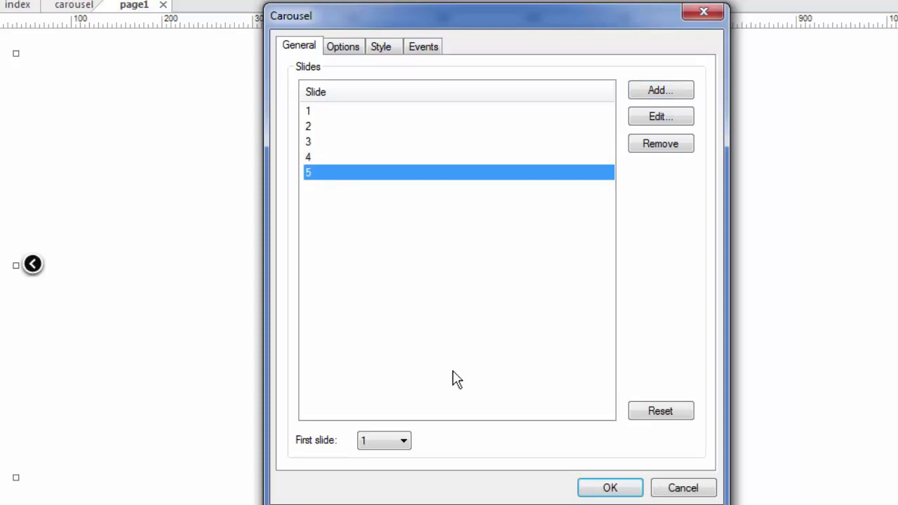
{"action": "left_click", "coordinate": [608, 489]}
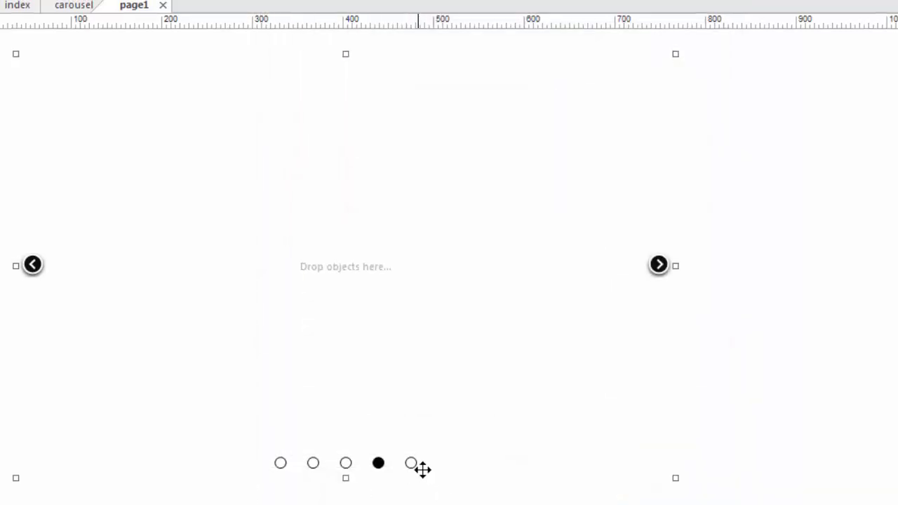
Reopen the carousel settings, set the first slide shown to 3, and select slide 1
{"action": "double_click", "coordinate": [438, 333]}
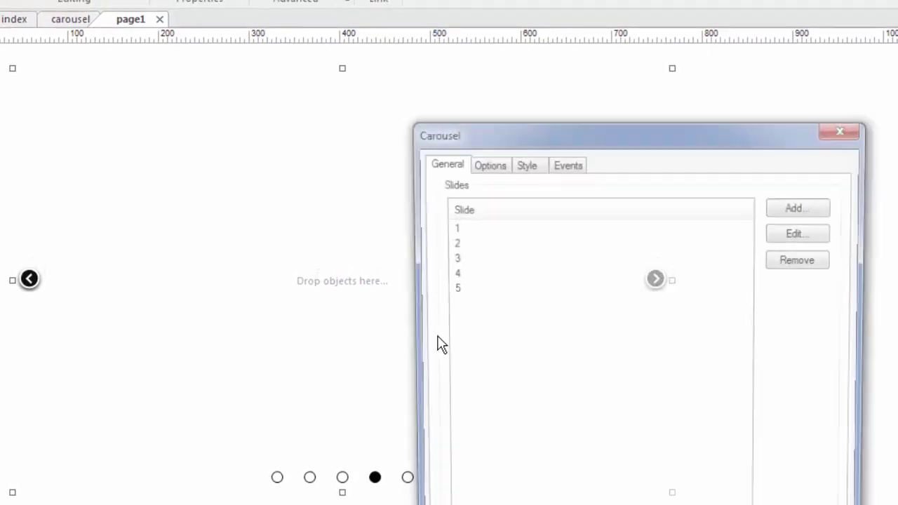
{"action": "left_click_drag", "start_coordinate": [520, 137], "coordinate": [491, 11]}
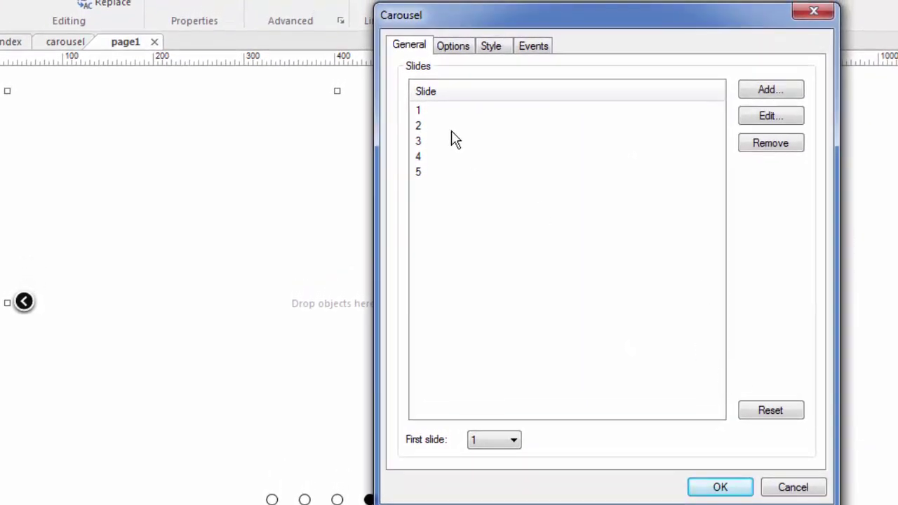
{"action": "left_click", "coordinate": [511, 442]}
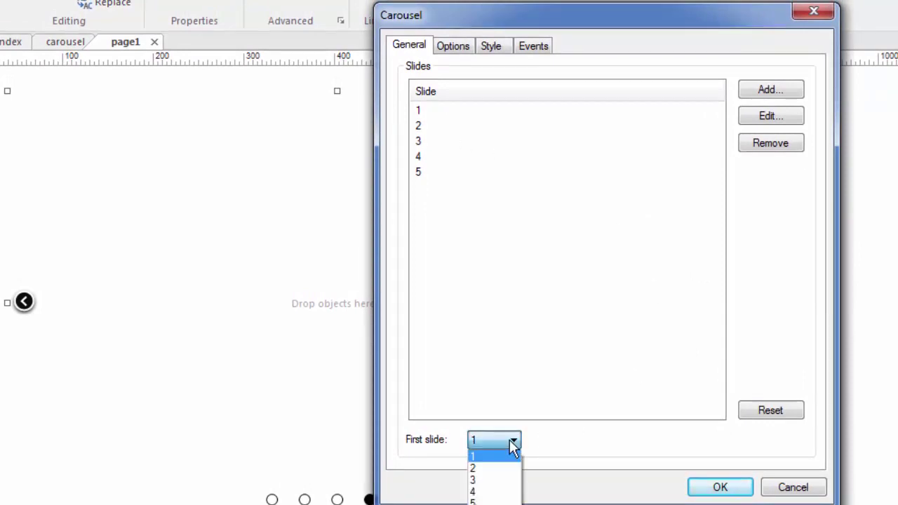
{"action": "left_click", "coordinate": [481, 480]}
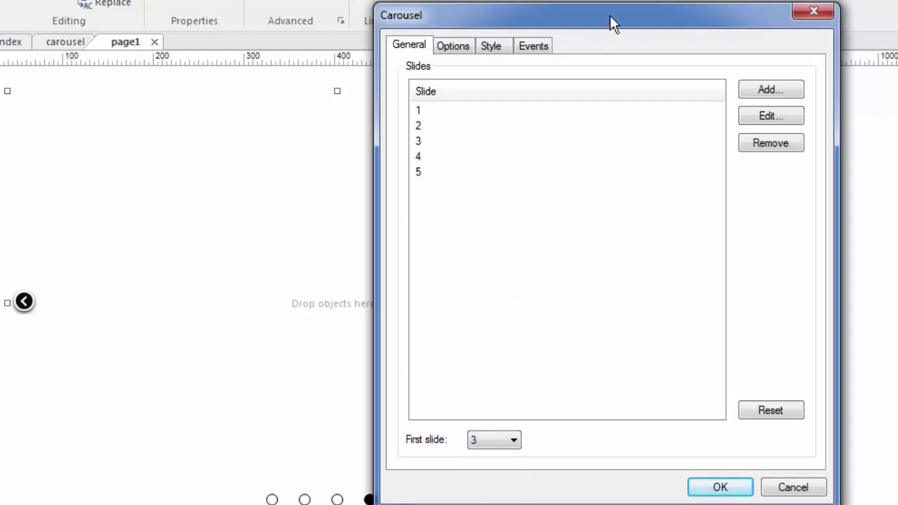
{"action": "left_click_drag", "start_coordinate": [610, 23], "coordinate": [570, 35]}
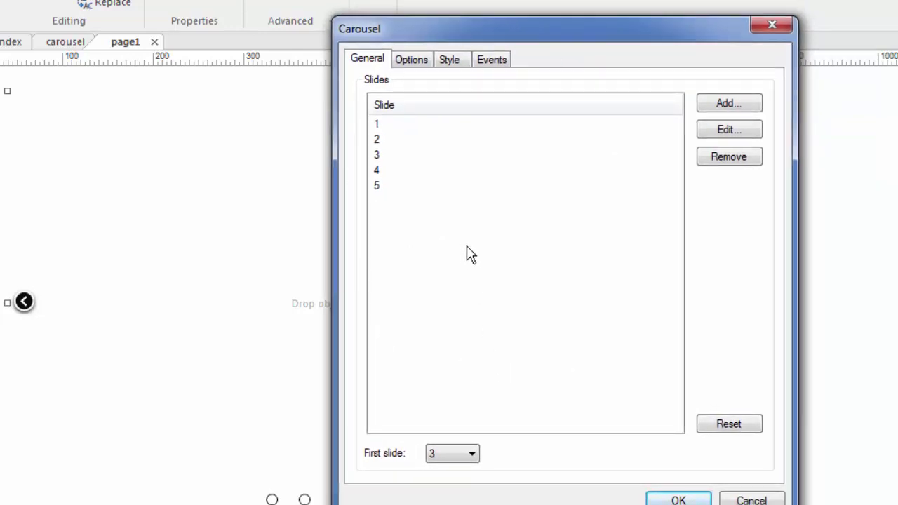
{"action": "left_click", "coordinate": [380, 126]}
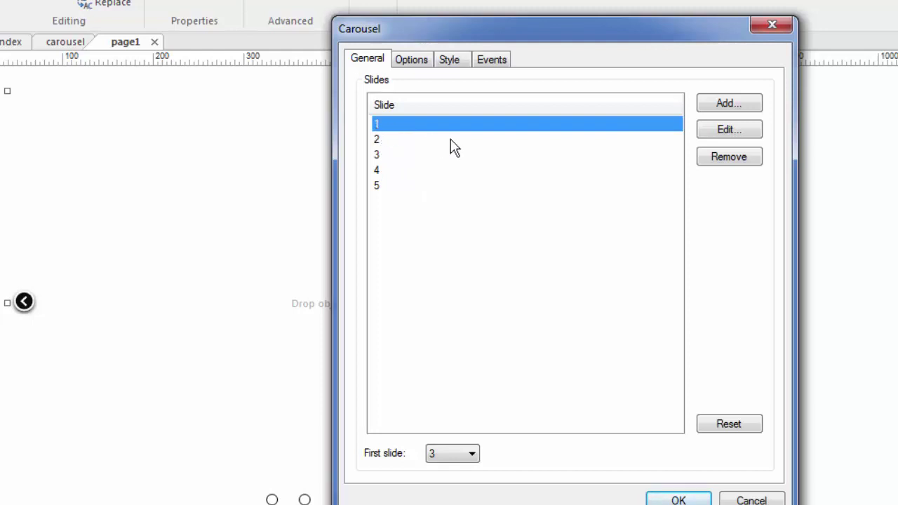
Open slide 1's background settings, preview the Image mode, then cancel without changes
{"action": "left_click", "coordinate": [728, 128]}
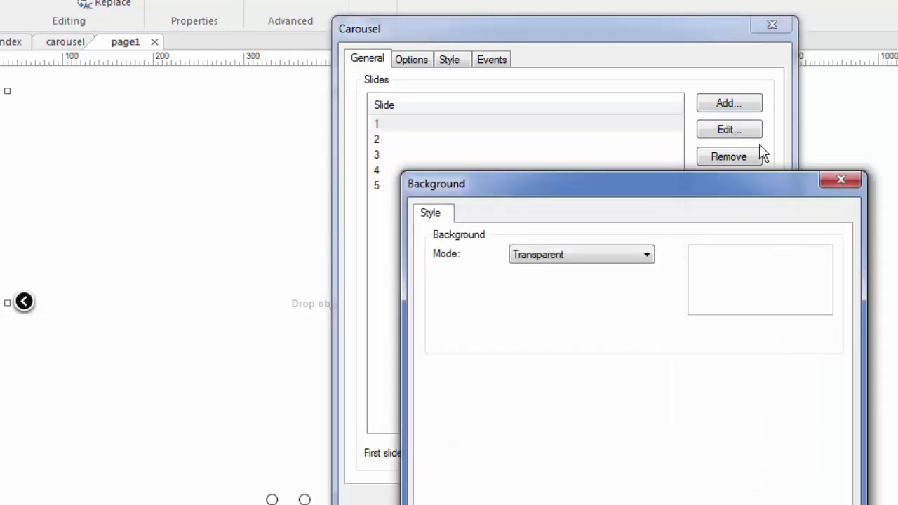
{"action": "left_click_drag", "start_coordinate": [609, 185], "coordinate": [551, 67]}
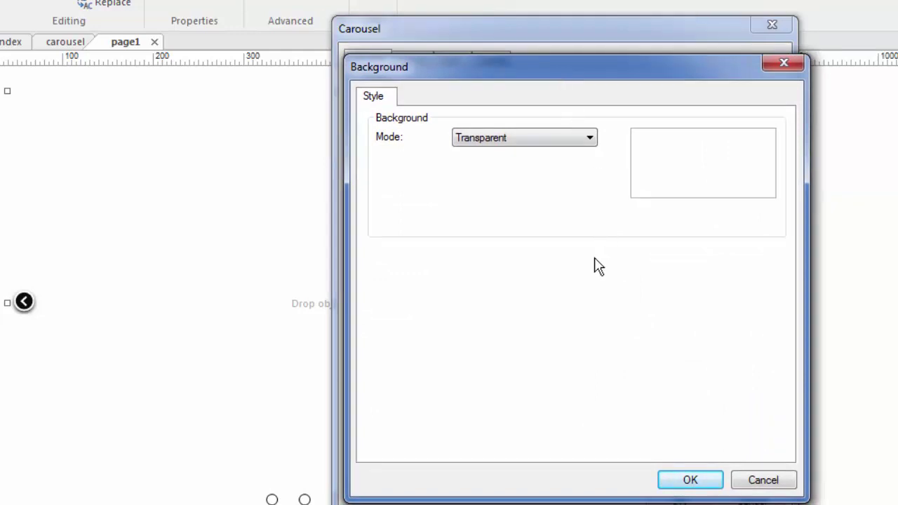
{"action": "left_click", "coordinate": [588, 138]}
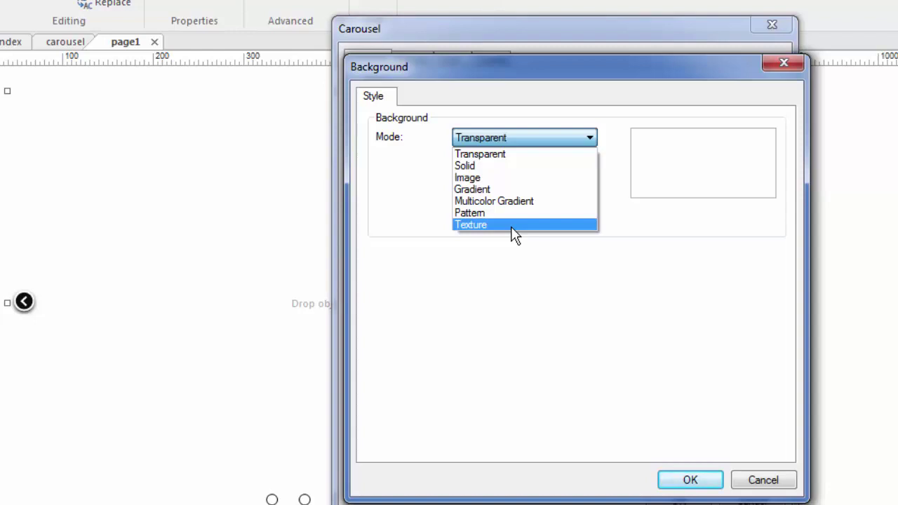
{"action": "left_click", "coordinate": [477, 179]}
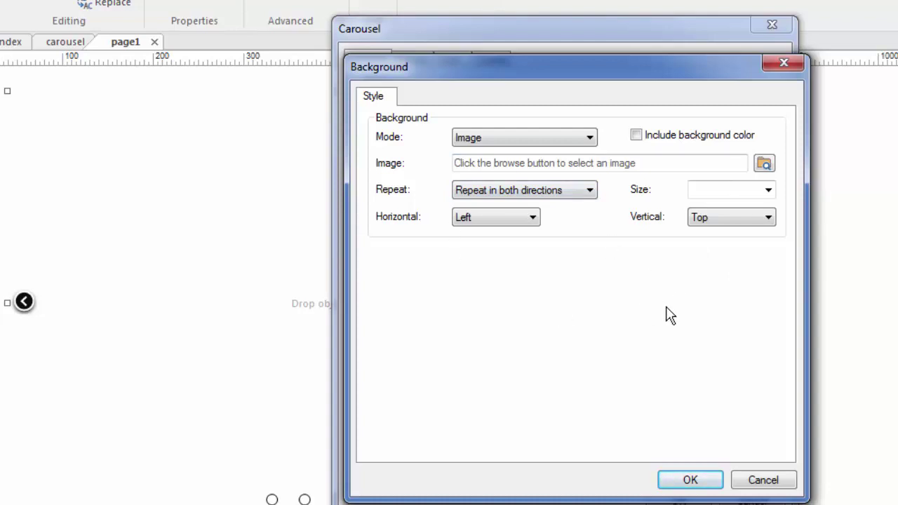
{"action": "left_click", "coordinate": [762, 482]}
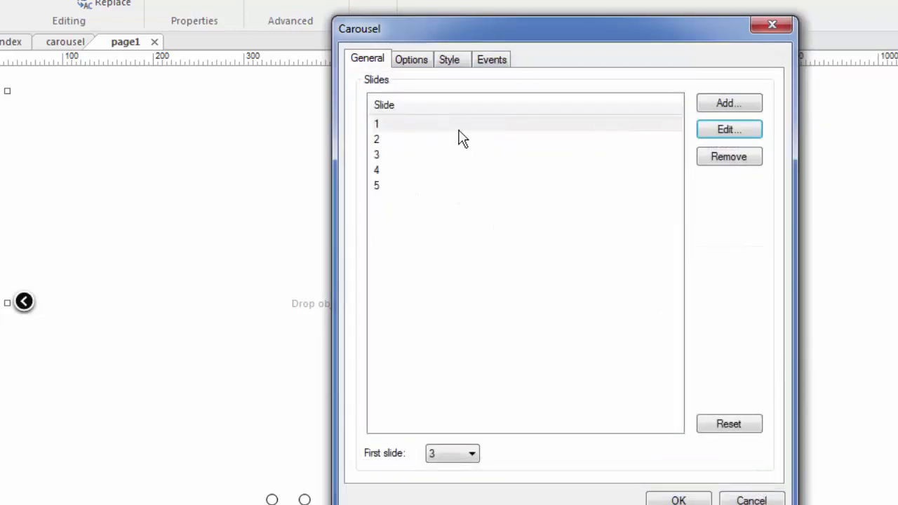
On the Options tab, keep the forward animation and change pause time from 3000 to 5000
{"action": "left_click", "coordinate": [412, 67]}
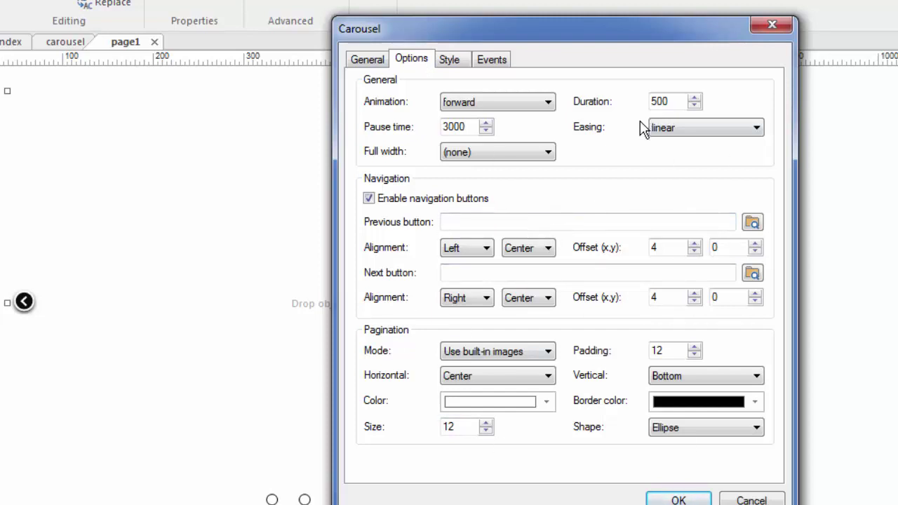
{"action": "left_click", "coordinate": [548, 102]}
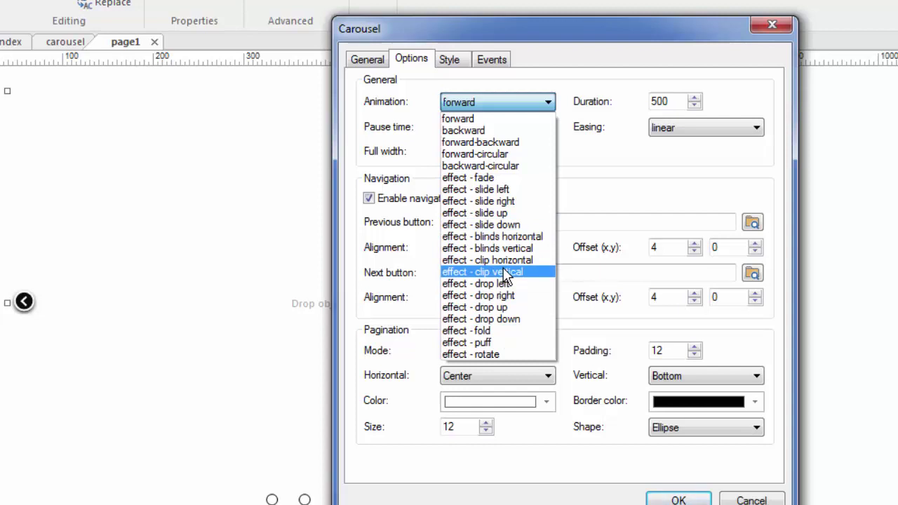
{"action": "left_click", "coordinate": [577, 148]}
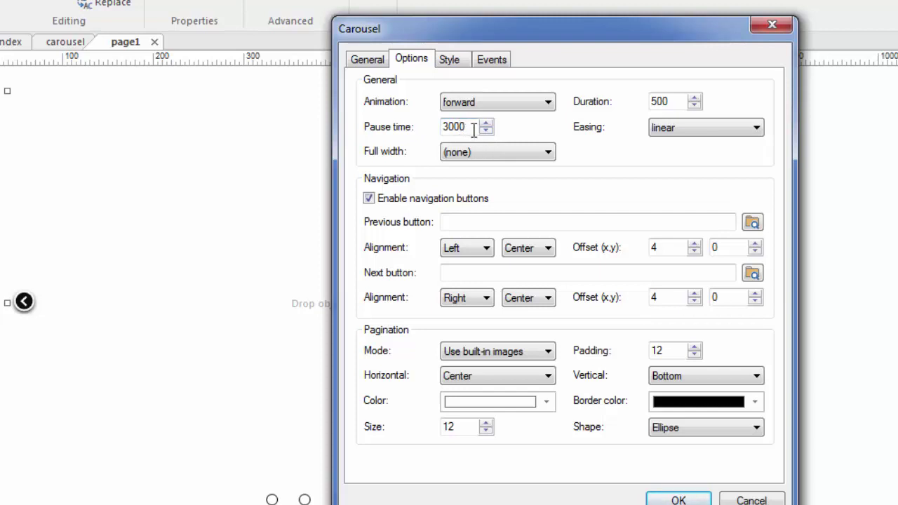
{"action": "left_click_drag", "start_coordinate": [474, 127], "coordinate": [417, 130]}
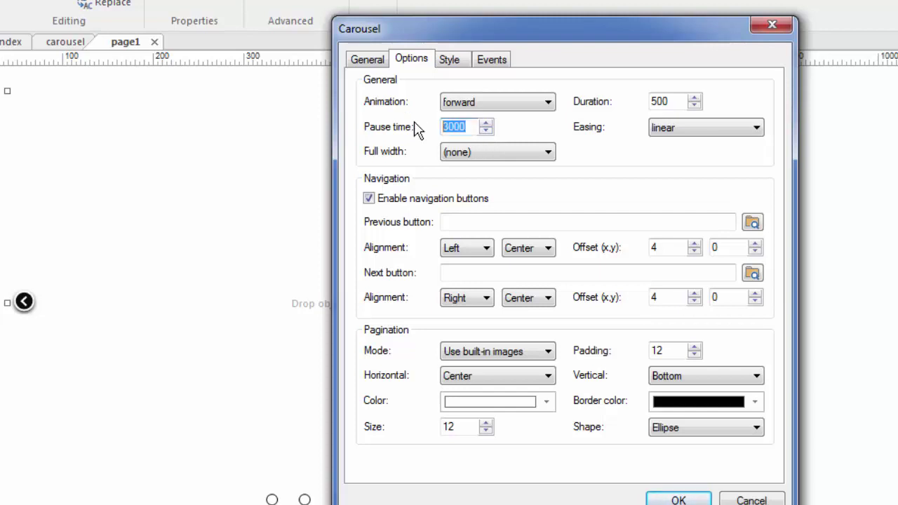
{"action": "type", "text": "5000"}
{"action": "left_click_drag", "start_coordinate": [594, 25], "coordinate": [897, 32]}
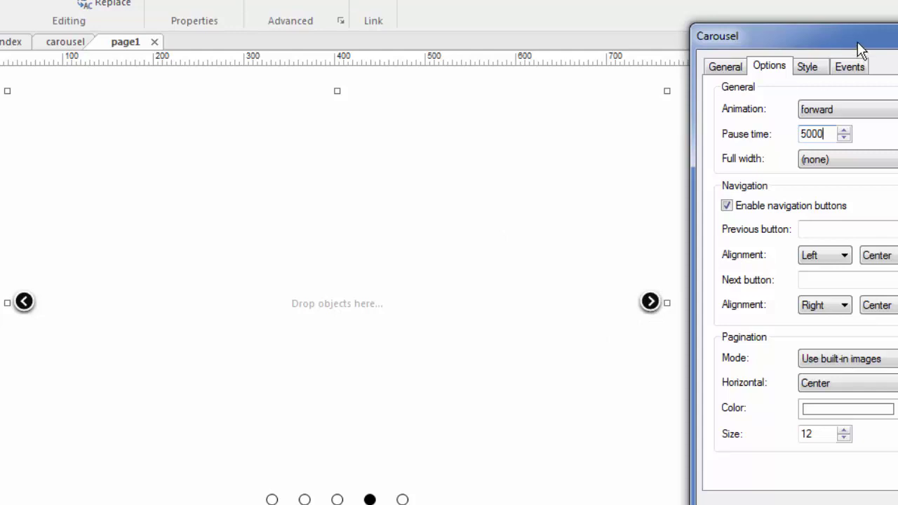
{"action": "left_click_drag", "start_coordinate": [839, 40], "coordinate": [470, 30]}
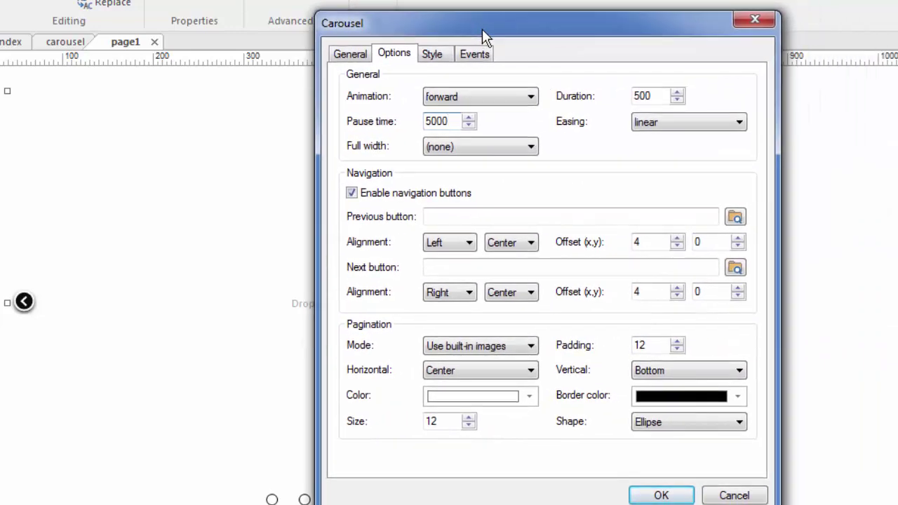
{"action": "left_click", "coordinate": [351, 193]}
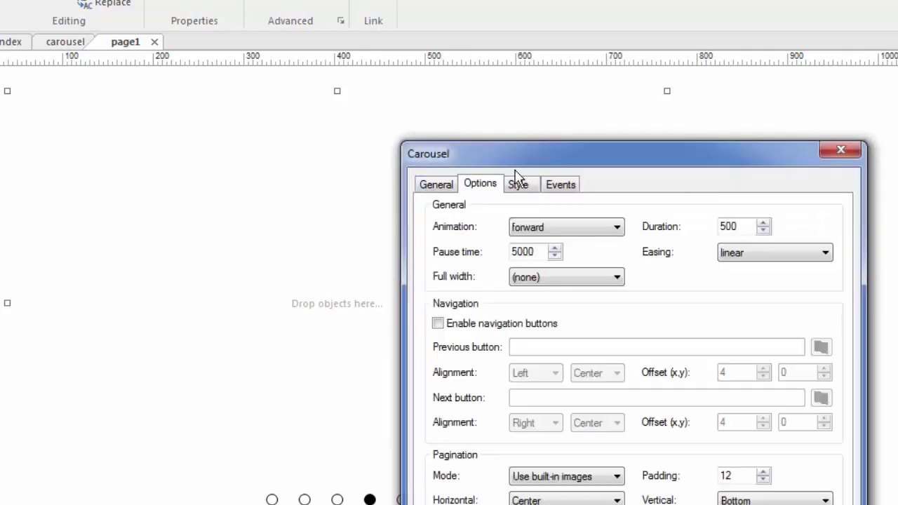
{"action": "left_click_drag", "start_coordinate": [562, 153], "coordinate": [612, 21]}
{"action": "left_click", "coordinate": [487, 191]}
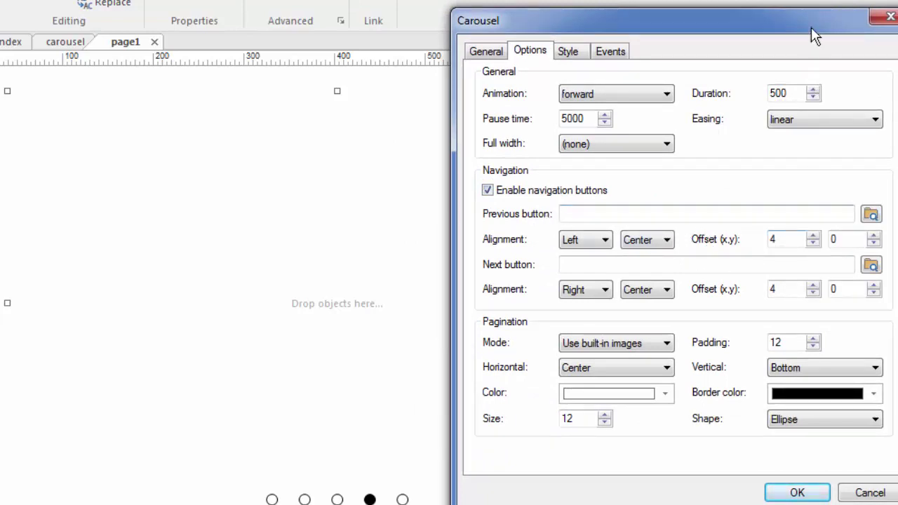
{"action": "left_click_drag", "start_coordinate": [811, 26], "coordinate": [785, 26]}
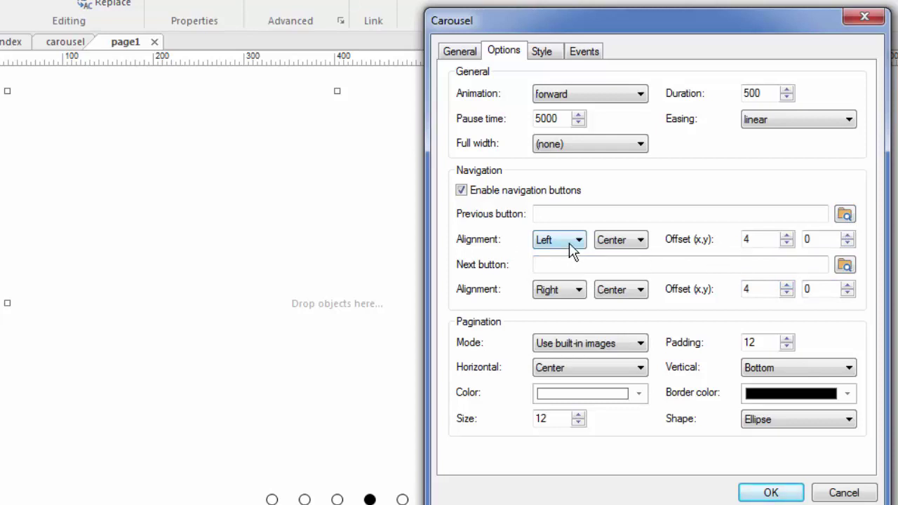
{"action": "left_click", "coordinate": [630, 245]}
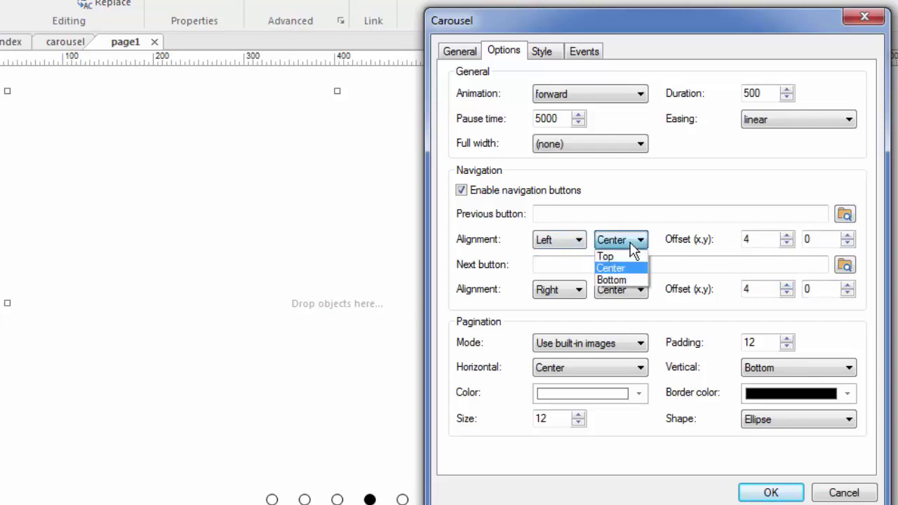
{"action": "left_click", "coordinate": [656, 250]}
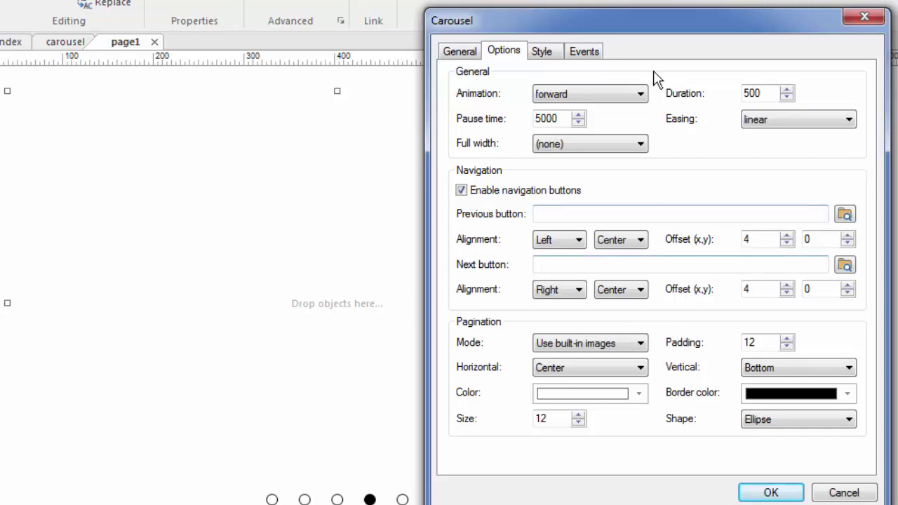
Review the pagination position and colour choices, keeping the colour white
{"action": "left_click_drag", "start_coordinate": [707, 37], "coordinate": [749, 42]}
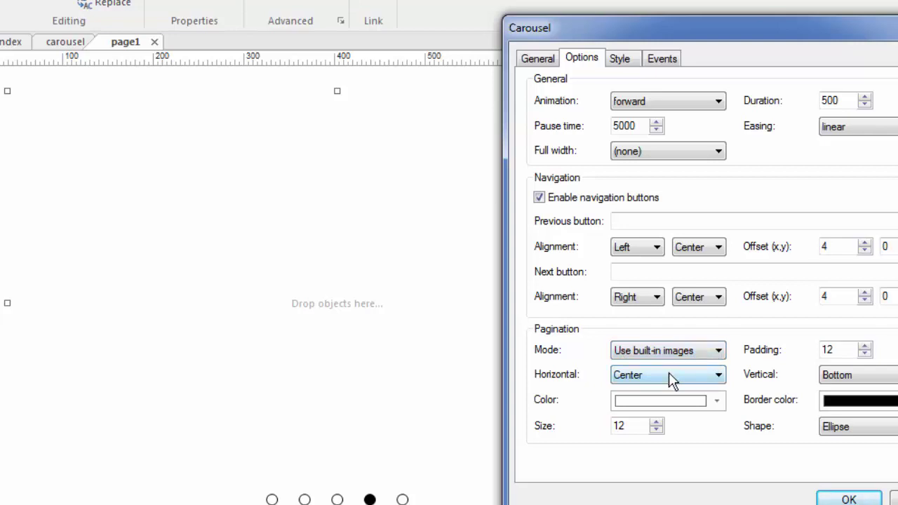
{"action": "left_click", "coordinate": [711, 376]}
{"action": "left_click", "coordinate": [711, 376]}
{"action": "left_click", "coordinate": [716, 403]}
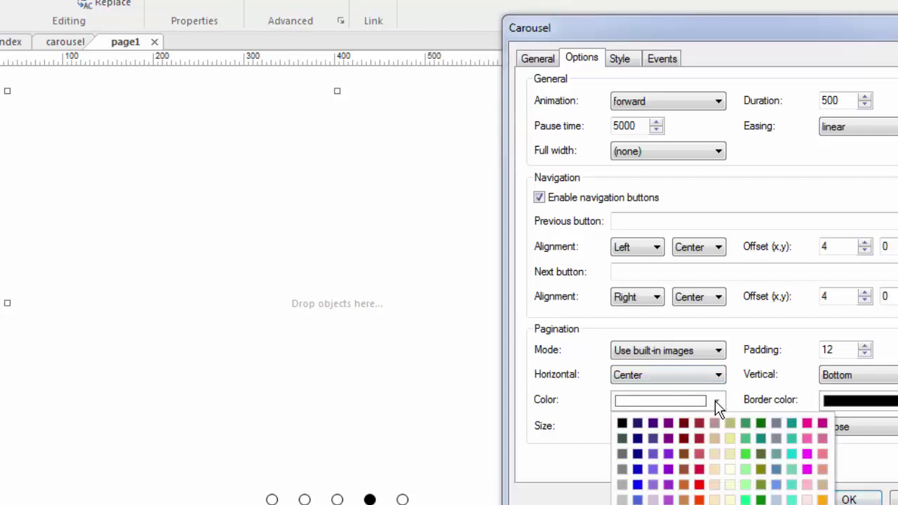
{"action": "left_click", "coordinate": [724, 401]}
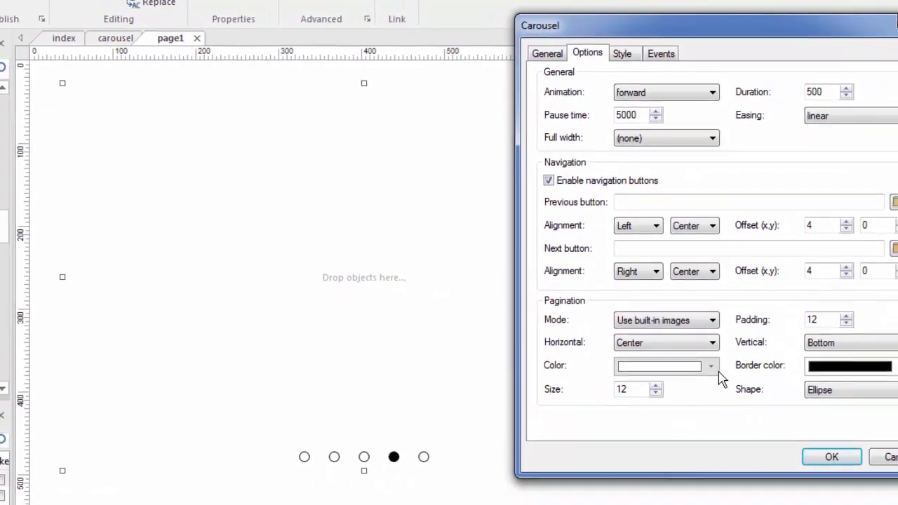
{"action": "left_click", "coordinate": [713, 377]}
{"action": "left_click", "coordinate": [722, 358]}
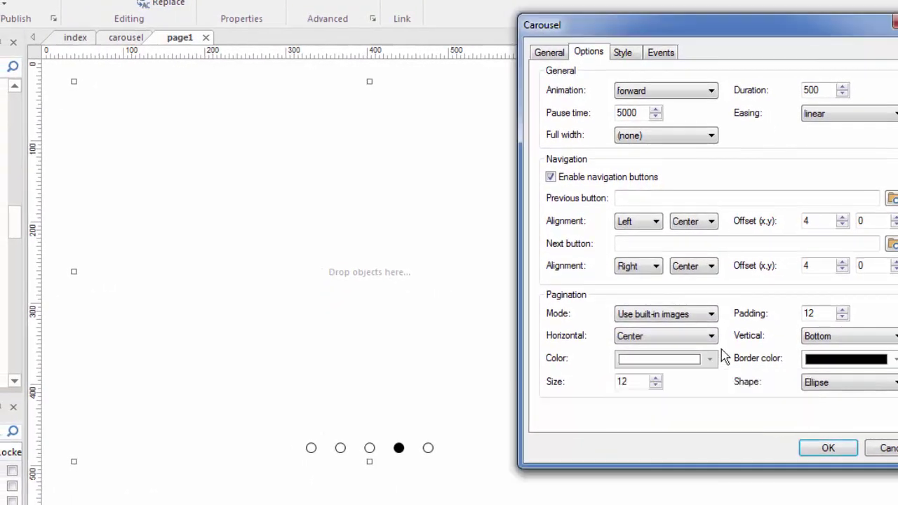
Change the pagination shape to Rectangle and apply it to the carousel
{"action": "left_click", "coordinate": [875, 386]}
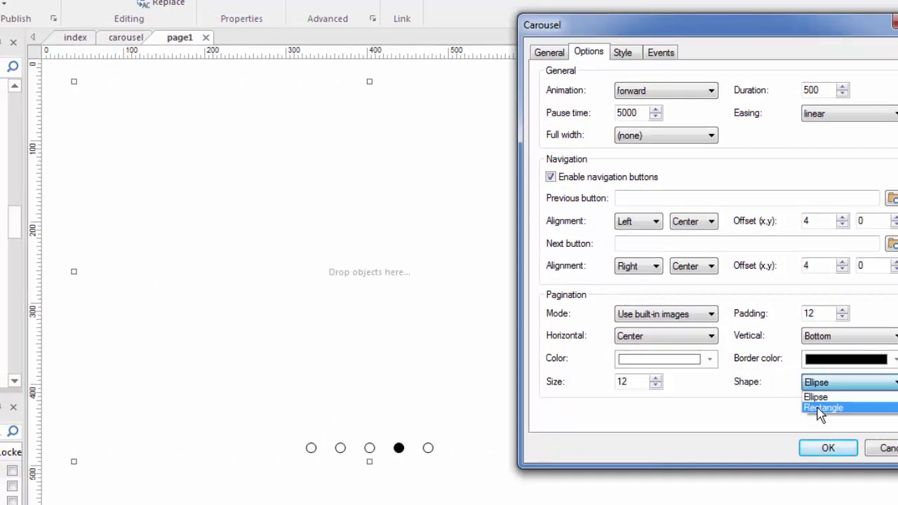
{"action": "left_click", "coordinate": [822, 408]}
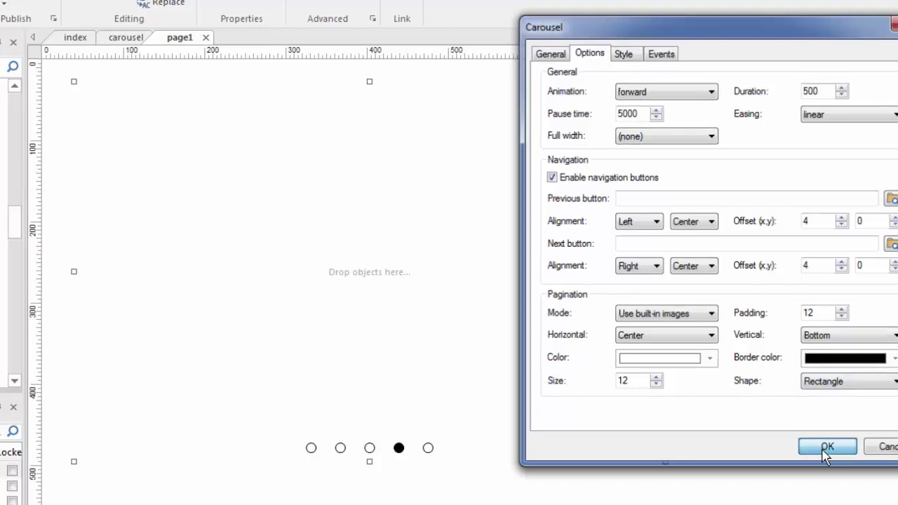
{"action": "left_click", "coordinate": [822, 450]}
{"action": "double_click", "coordinate": [498, 317]}
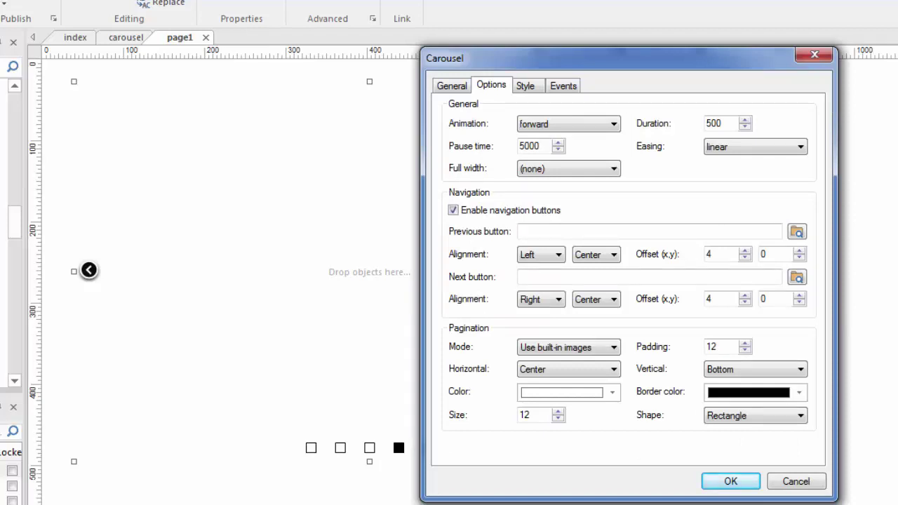
Check the Style background modes, keeping Transparent, then browse Events, Style, Options and General tabs
{"action": "left_click", "coordinate": [526, 87]}
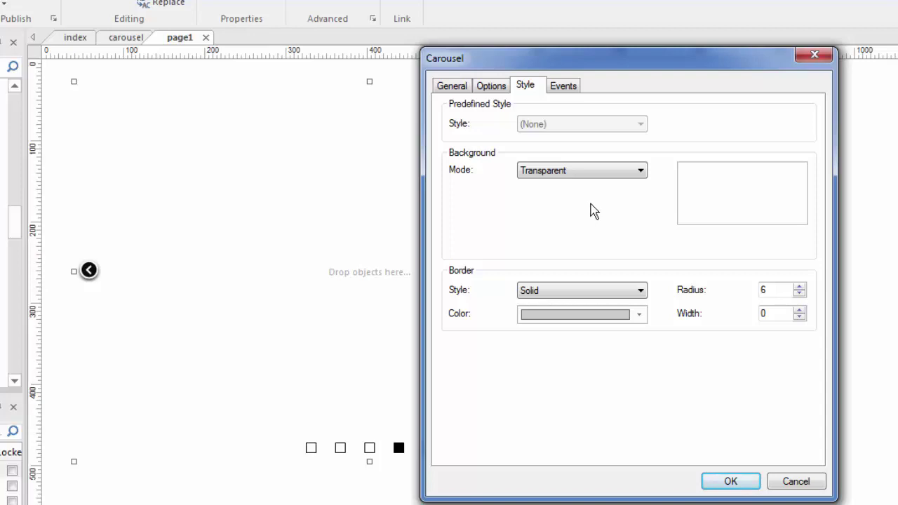
{"action": "left_click", "coordinate": [568, 176]}
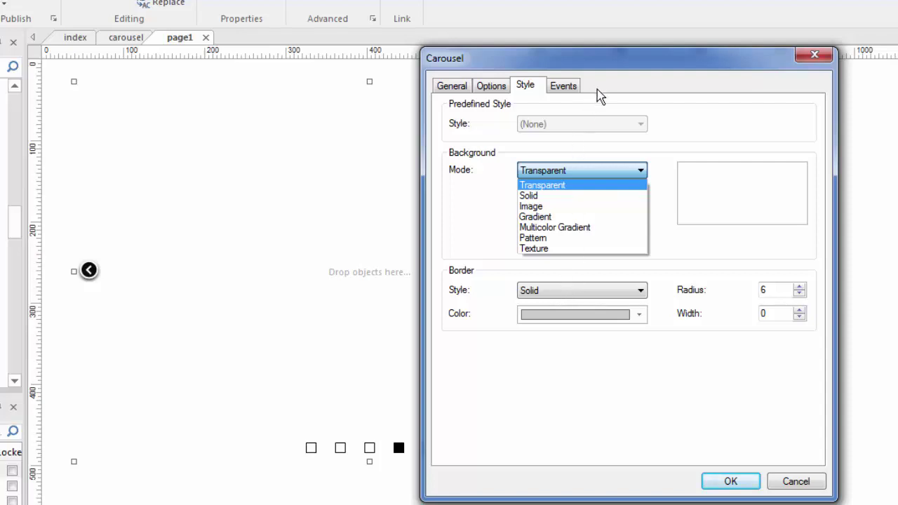
{"action": "left_click", "coordinate": [566, 89]}
{"action": "left_click", "coordinate": [566, 88]}
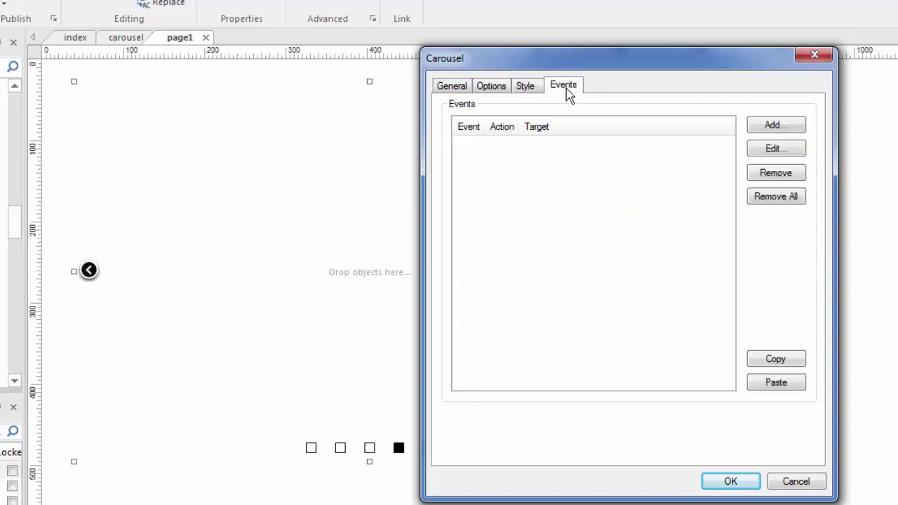
{"action": "left_click", "coordinate": [525, 88]}
{"action": "left_click", "coordinate": [492, 89]}
{"action": "left_click", "coordinate": [458, 89]}
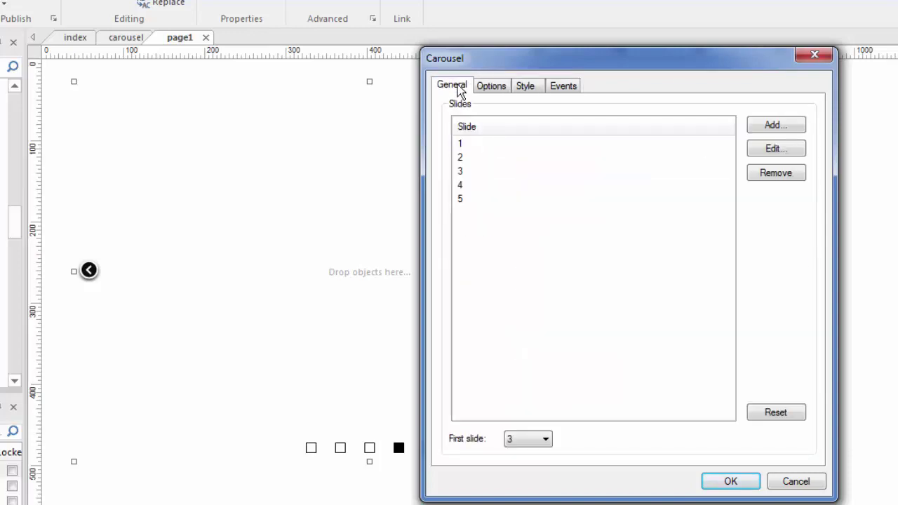
Look at slide 1's background settings, then cancel the Carousel dialog without changes
{"action": "double_click", "coordinate": [464, 146]}
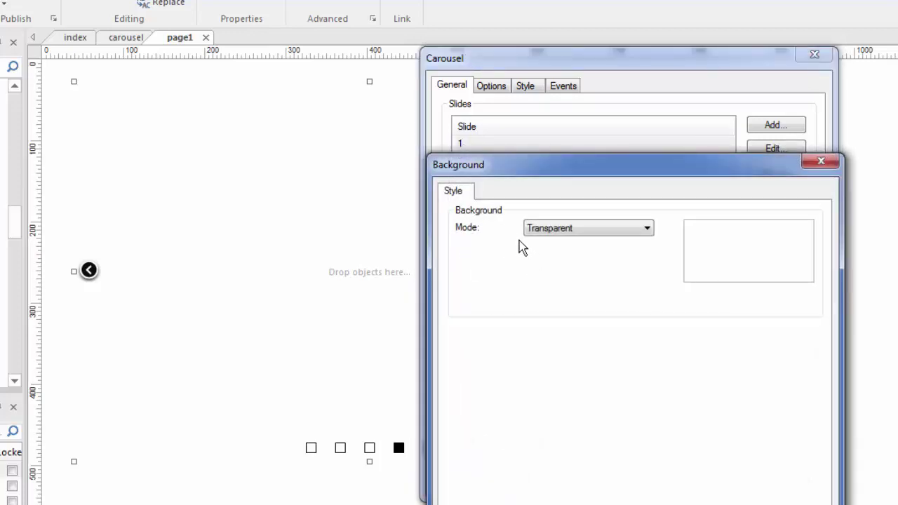
{"action": "key", "text": "Return"}
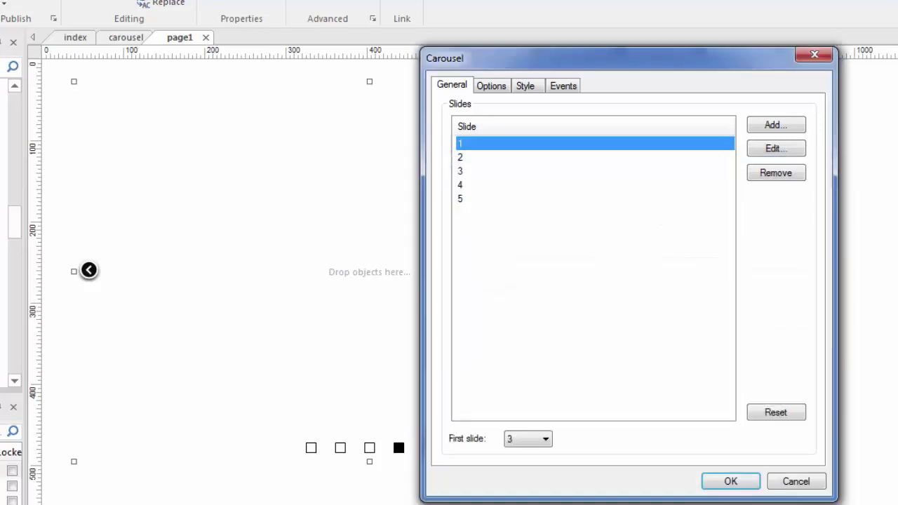
{"action": "left_click_drag", "start_coordinate": [619, 69], "coordinate": [620, 37]}
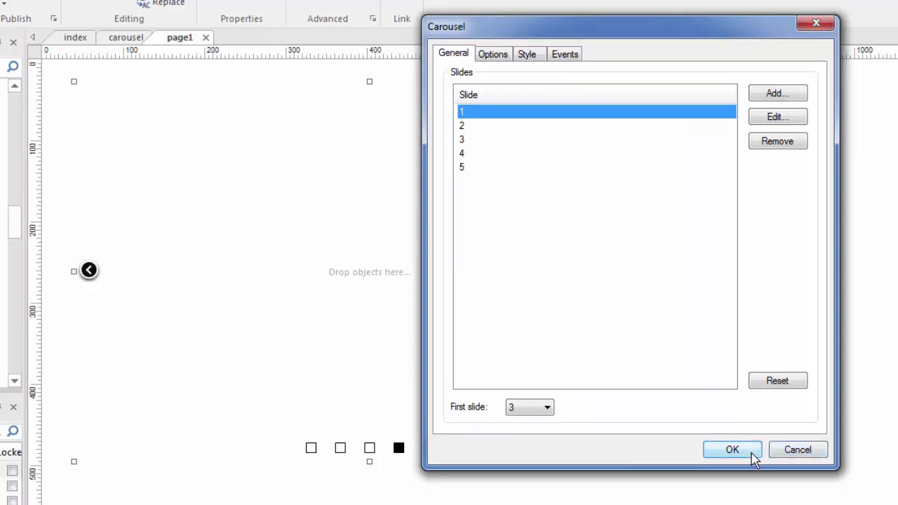
{"action": "left_click", "coordinate": [798, 454]}
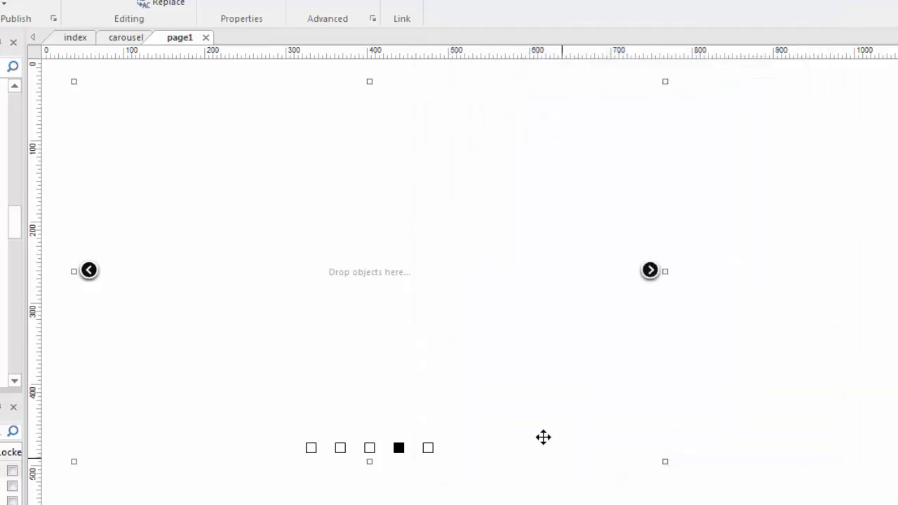
Open the carousel page's demo carousel settings and review its Options and Style (cover image background)
{"action": "left_click", "coordinate": [122, 38]}
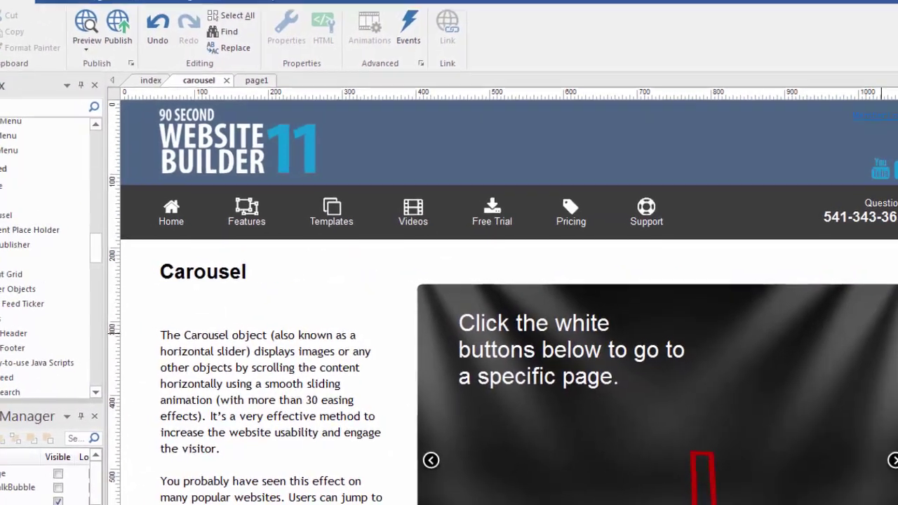
{"action": "scroll", "coordinate": [405, 189], "scroll_direction": "down", "scroll_amount": 3}
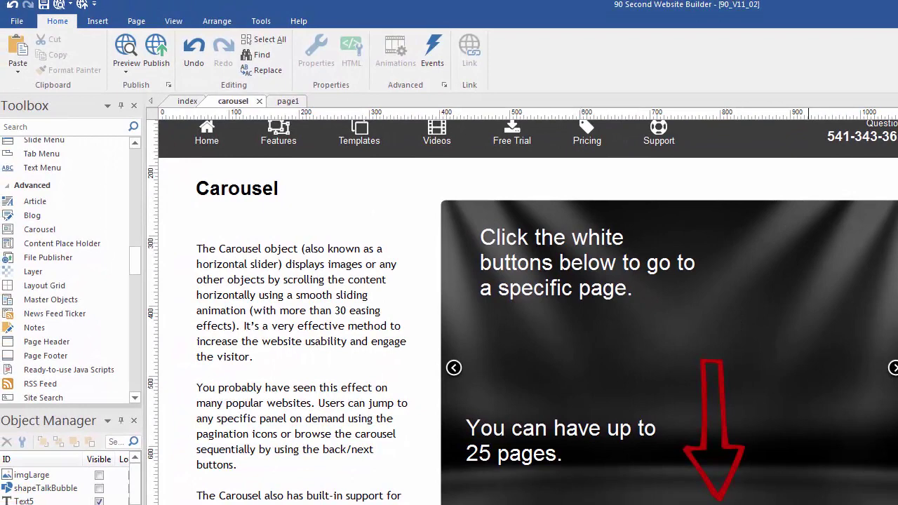
{"action": "double_click", "coordinate": [755, 259]}
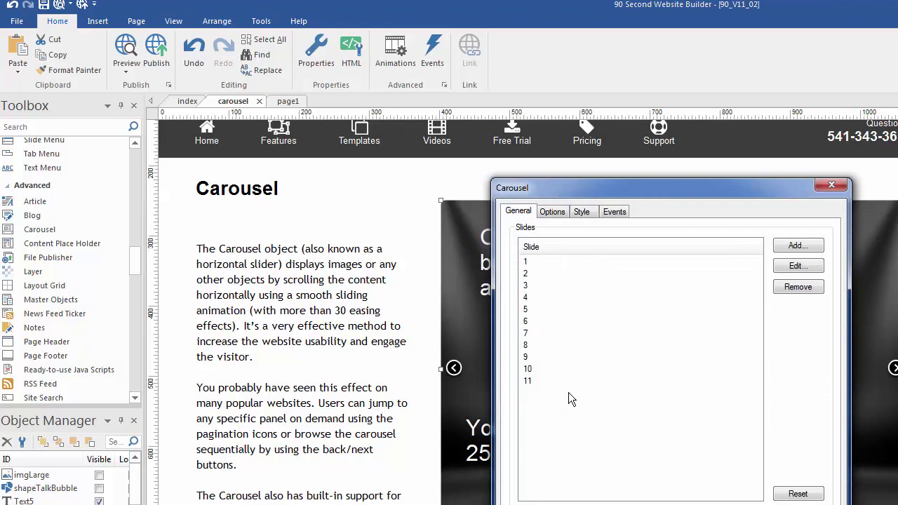
{"action": "left_click", "coordinate": [557, 212]}
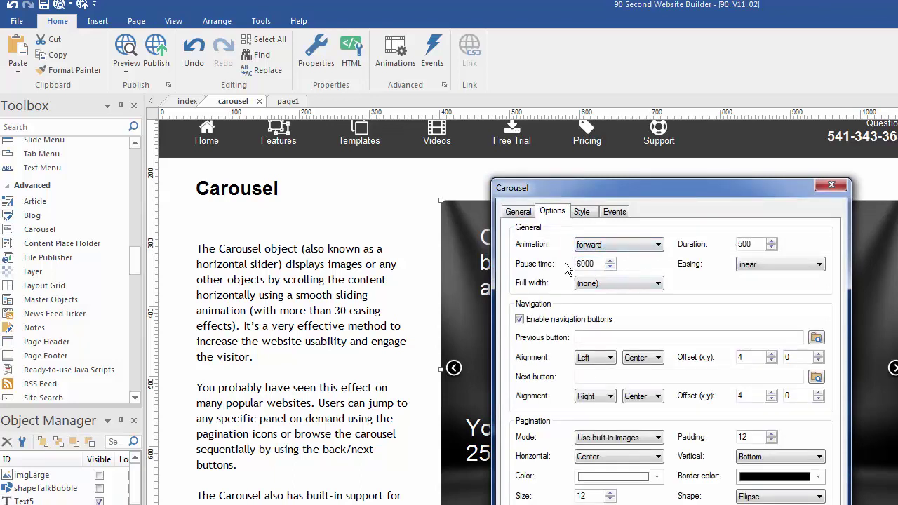
{"action": "left_click", "coordinate": [583, 213]}
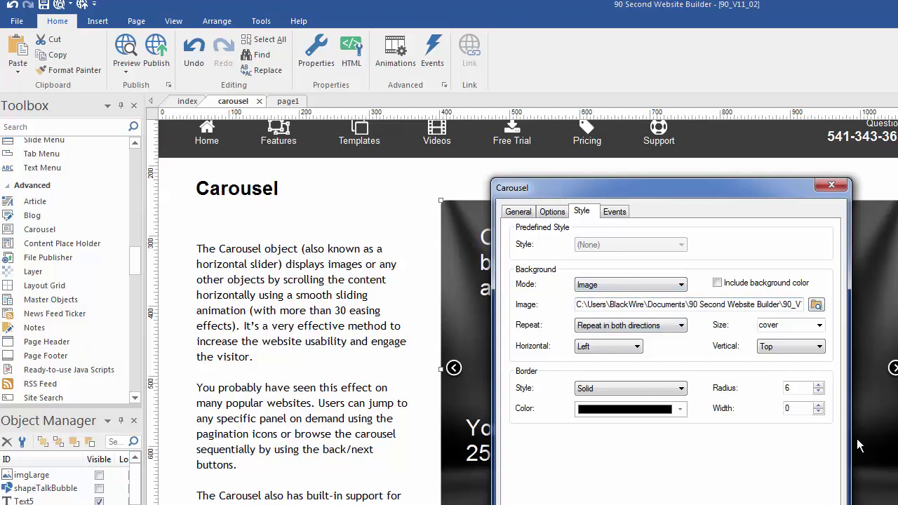
Preview the carousel page in the browser and jump to the ninth and last slides
{"action": "key", "text": "Return"}
{"action": "key", "text": "F5"}
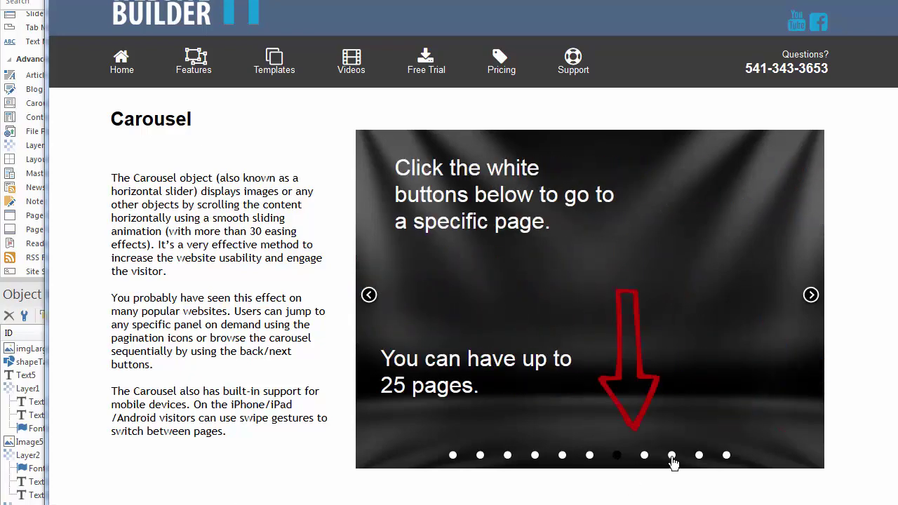
{"action": "left_click", "coordinate": [672, 458]}
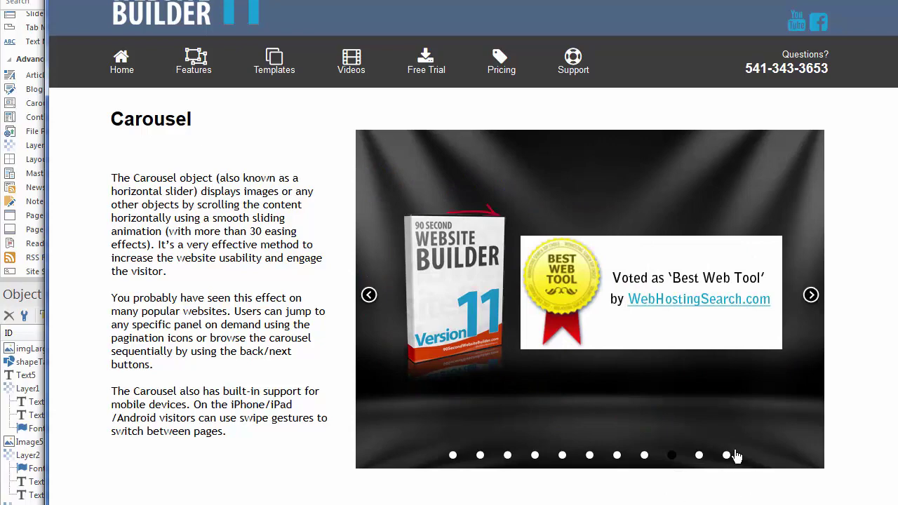
{"action": "left_click", "coordinate": [727, 457]}
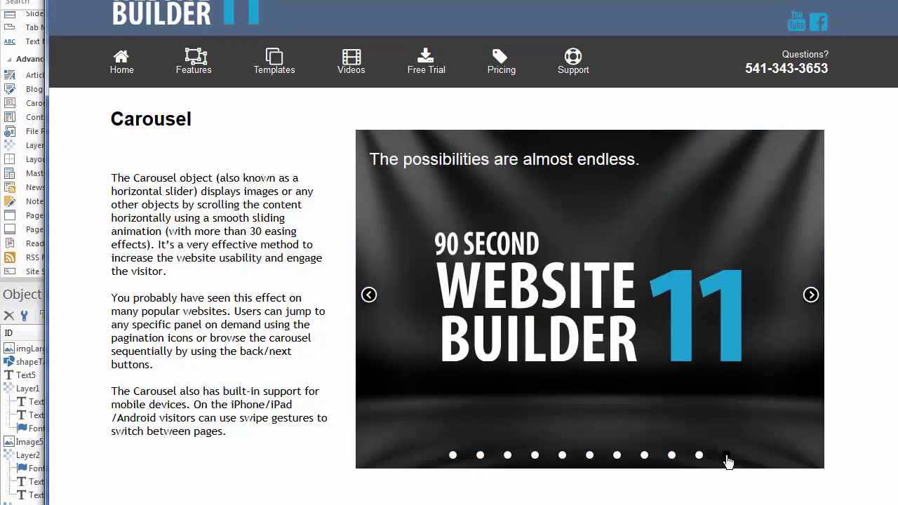
Step through the carousel with its arrows, forward three, back one, forward to photos-and-text
{"action": "left_click", "coordinate": [811, 295]}
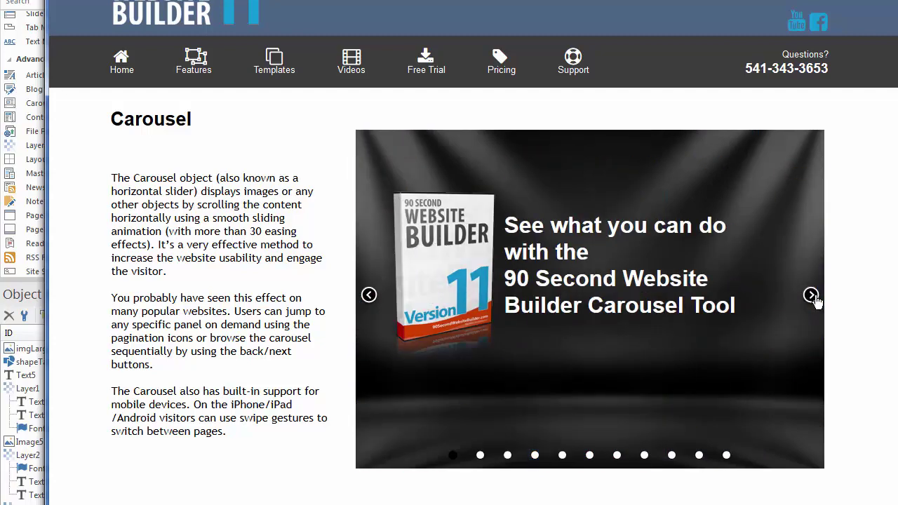
{"action": "left_click", "coordinate": [811, 295]}
{"action": "left_click", "coordinate": [810, 295]}
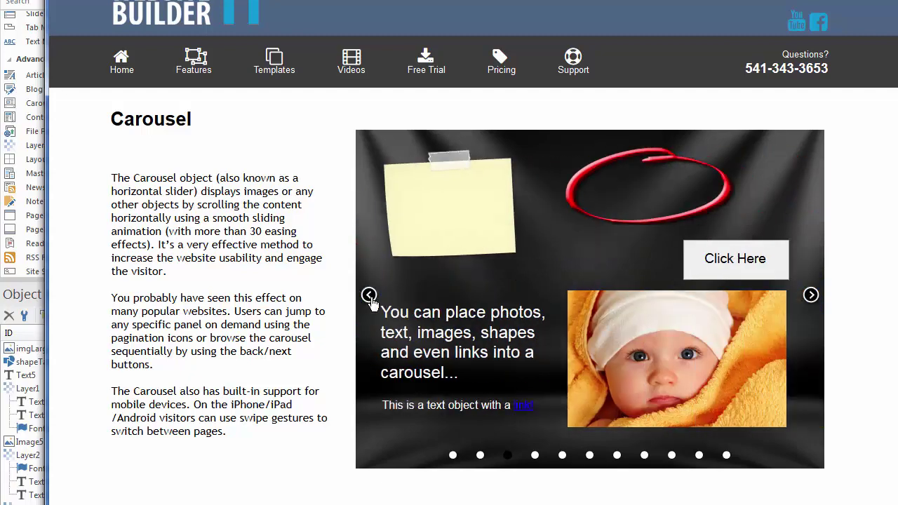
{"action": "left_click", "coordinate": [370, 296]}
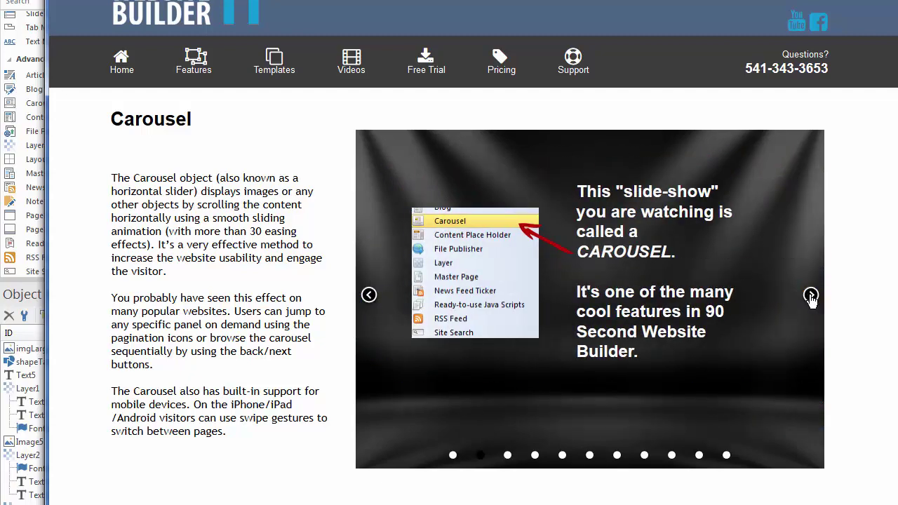
{"action": "left_click", "coordinate": [811, 295]}
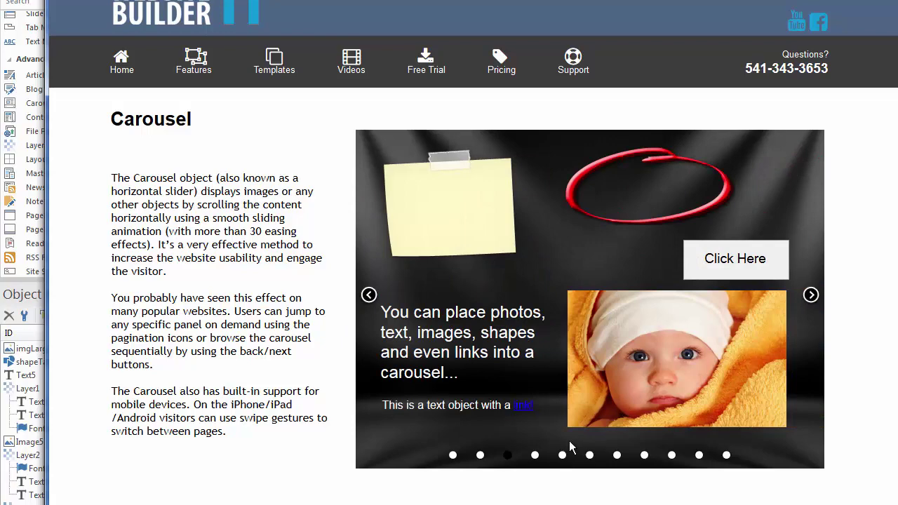
Jump between slides with the pagination dots, ending on the third slide
{"action": "left_click", "coordinate": [564, 452]}
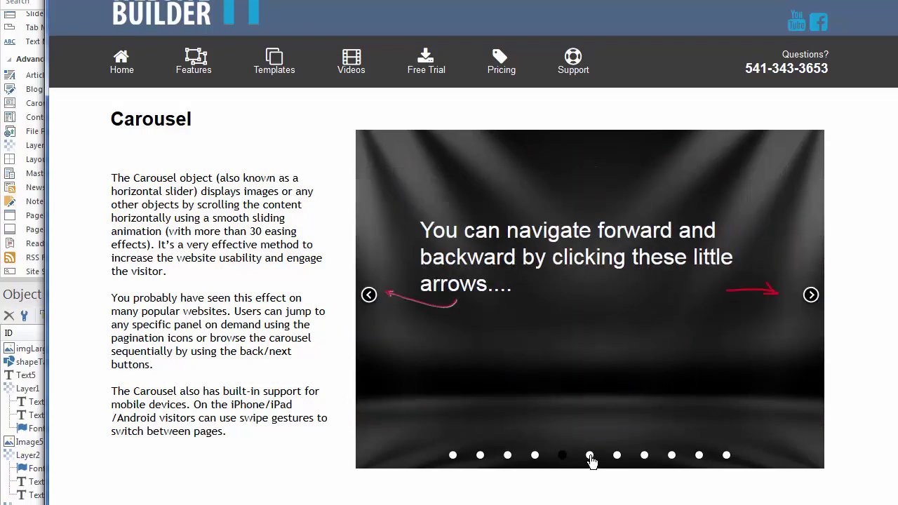
{"action": "left_click", "coordinate": [589, 456]}
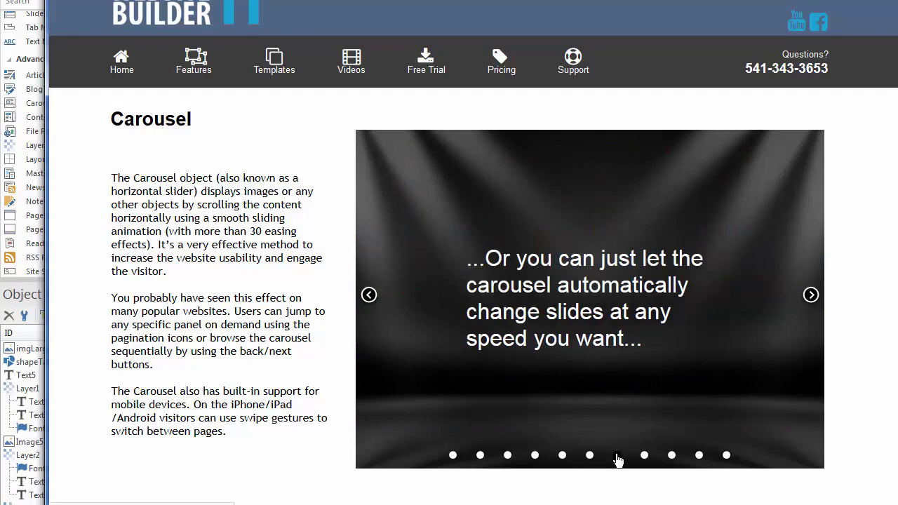
{"action": "left_click", "coordinate": [618, 457]}
{"action": "left_click", "coordinate": [671, 456]}
{"action": "left_click", "coordinate": [509, 458]}
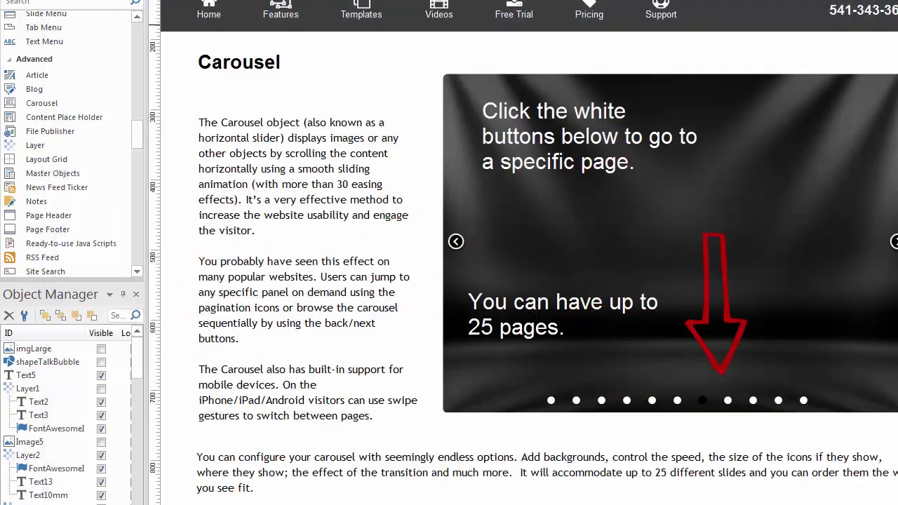
Scroll down the carousel page to the full-width coffee carousel
{"action": "scroll", "coordinate": [526, 252], "scroll_direction": "down", "scroll_amount": 6}
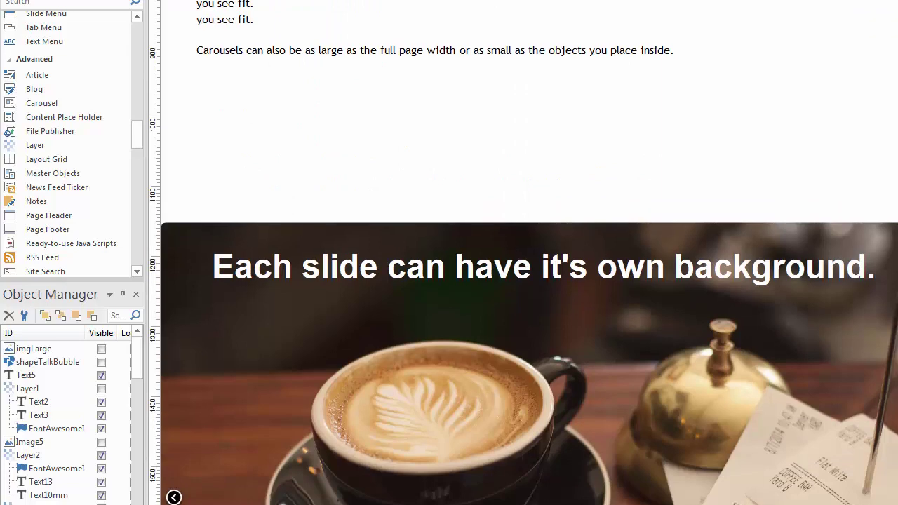
{"action": "scroll", "coordinate": [526, 253], "scroll_direction": "down", "scroll_amount": 1}
{"action": "scroll", "coordinate": [526, 260], "scroll_direction": "down", "scroll_amount": 2}
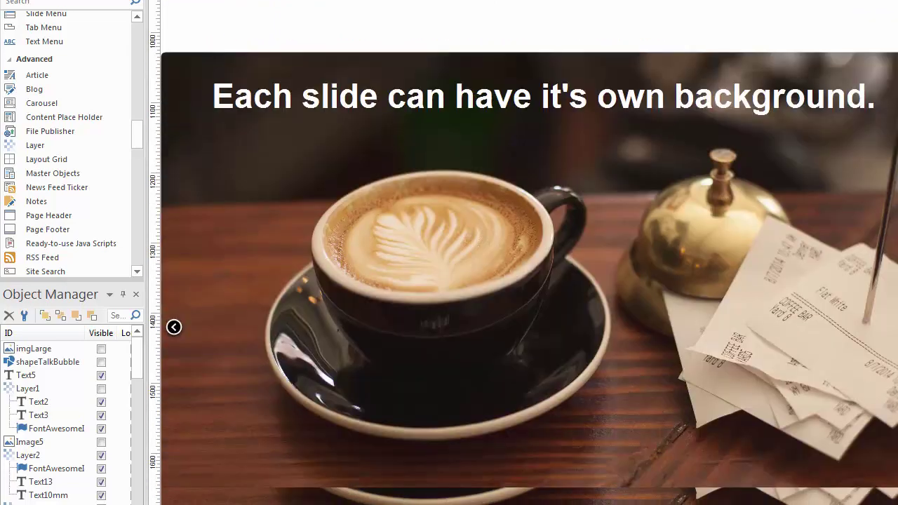
{"action": "scroll", "coordinate": [526, 267], "scroll_direction": "up", "scroll_amount": 1}
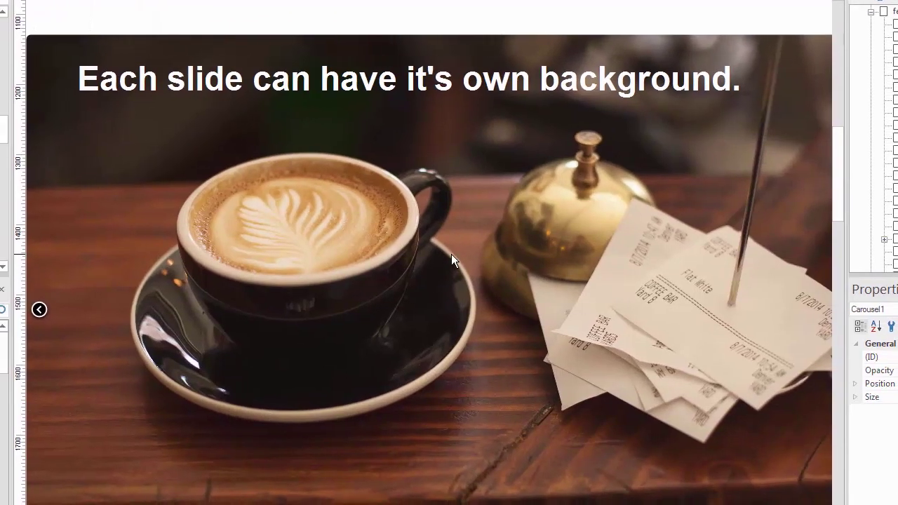
{"action": "double_click", "coordinate": [460, 115]}
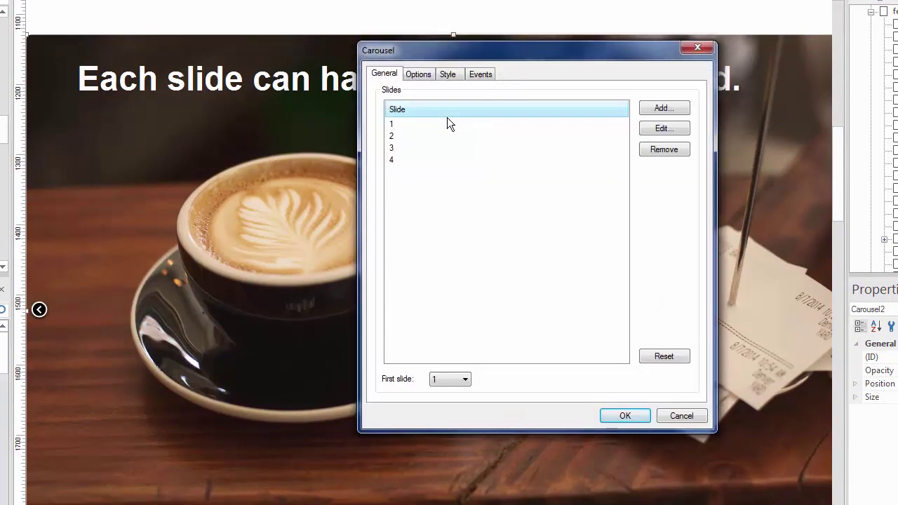
{"action": "left_click", "coordinate": [418, 79]}
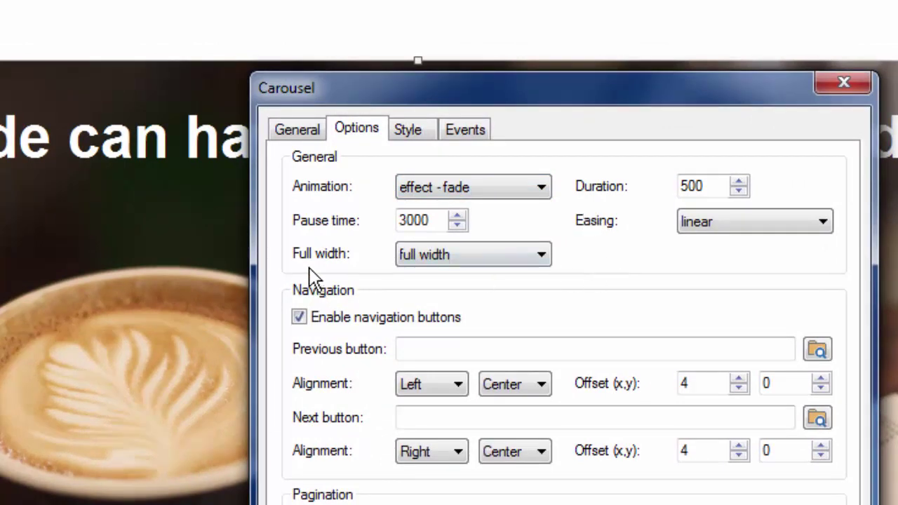
{"action": "left_click", "coordinate": [533, 256]}
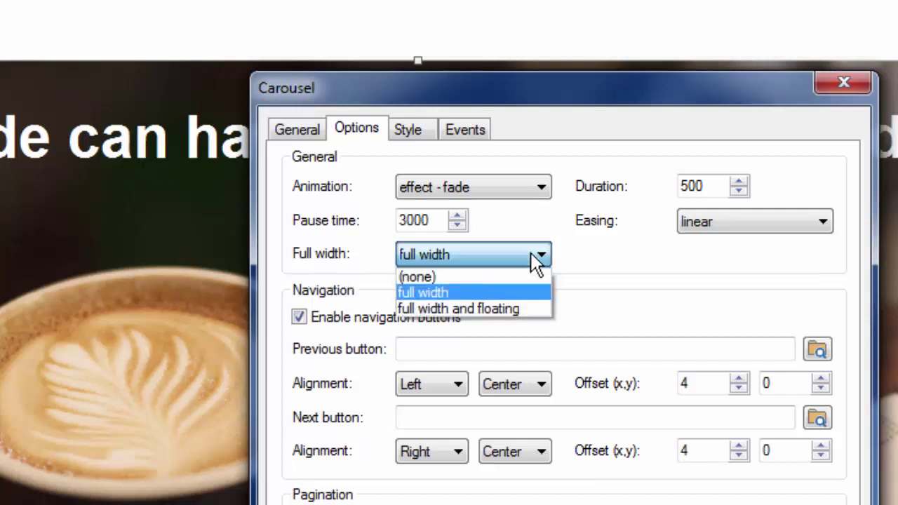
{"action": "left_click", "coordinate": [535, 263]}
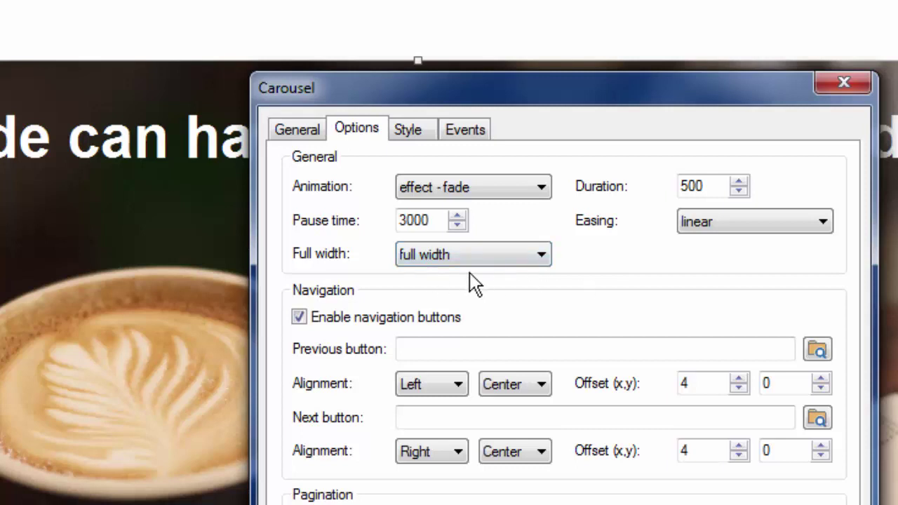
{"action": "left_click", "coordinate": [298, 134]}
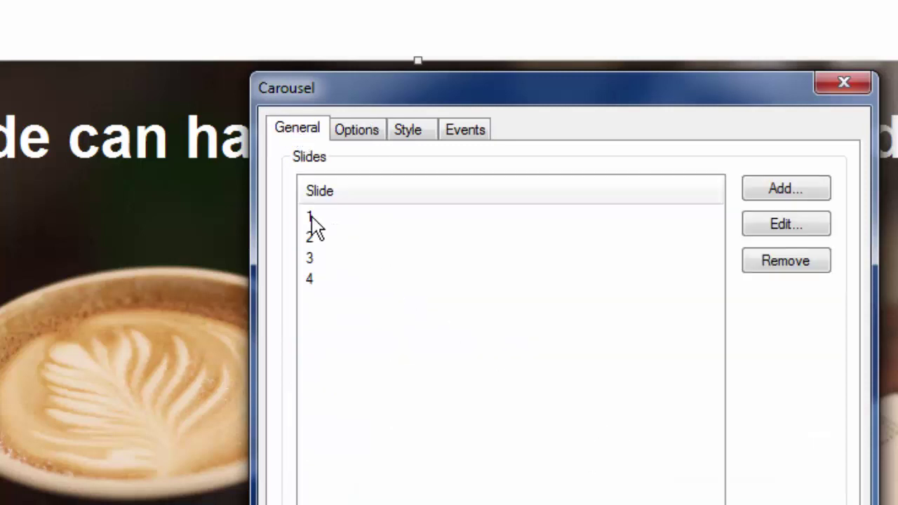
{"action": "double_click", "coordinate": [310, 216]}
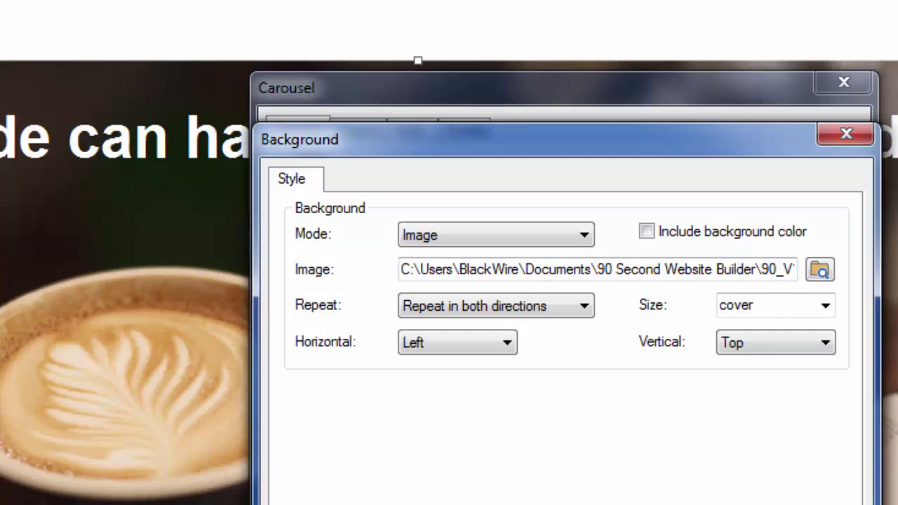
{"action": "key", "text": "Return"}
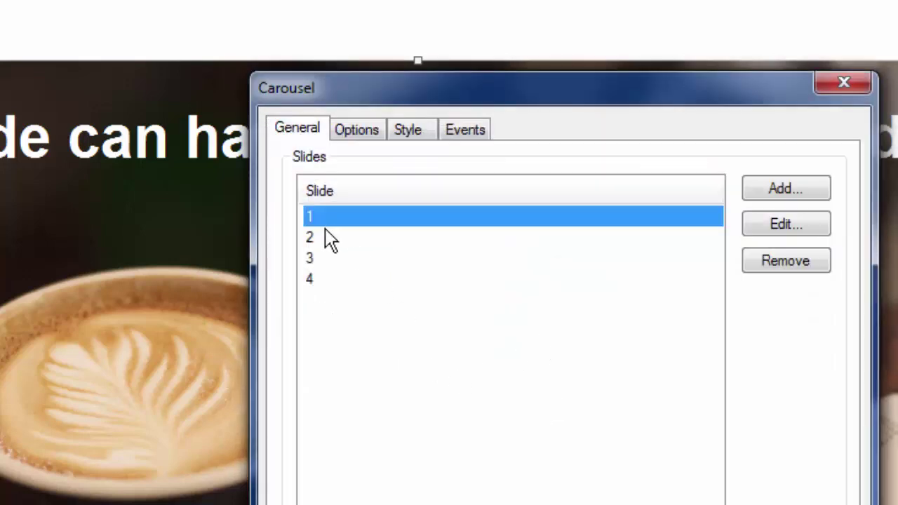
{"action": "left_click", "coordinate": [314, 241]}
{"action": "double_click", "coordinate": [314, 242]}
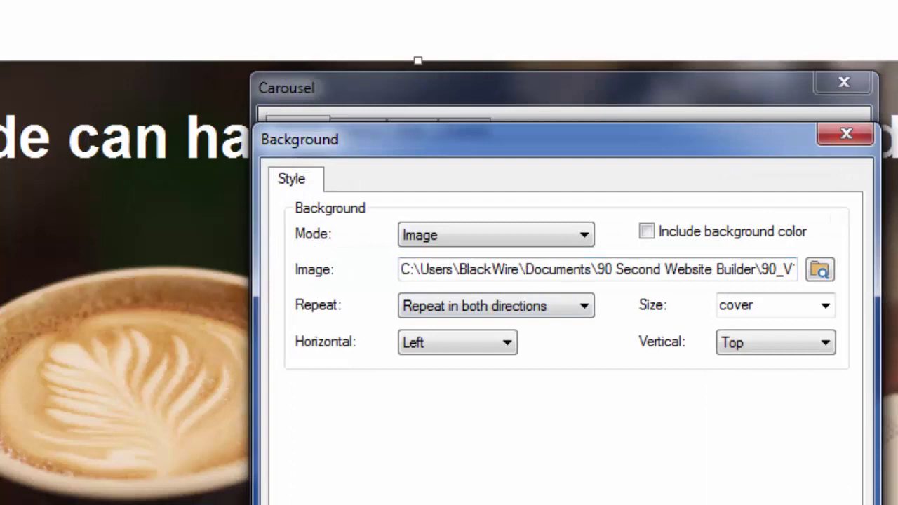
{"action": "key", "text": "Return"}
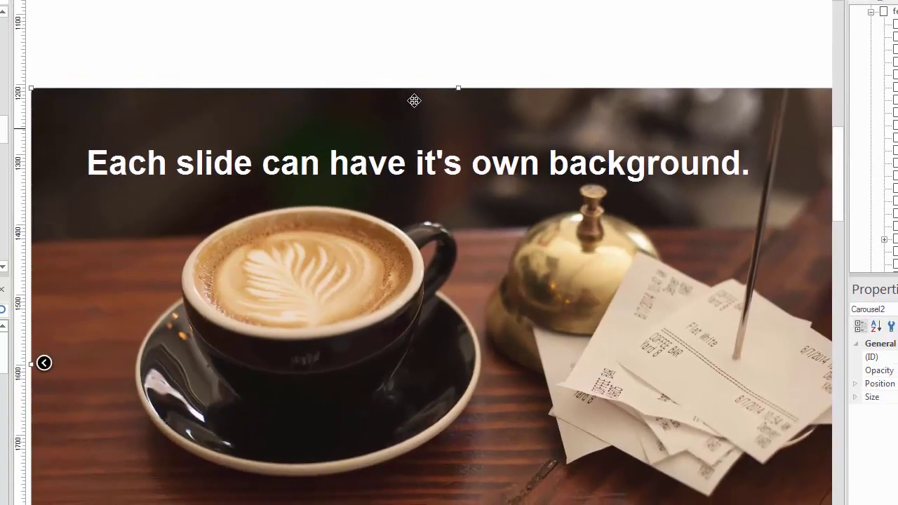
Nudge the slide heading slightly and switch the carousel back to its coffee-beans slide
{"action": "scroll", "coordinate": [426, 55], "scroll_direction": "down", "scroll_amount": 1}
{"action": "scroll", "coordinate": [427, 55], "scroll_direction": "down", "scroll_amount": 3}
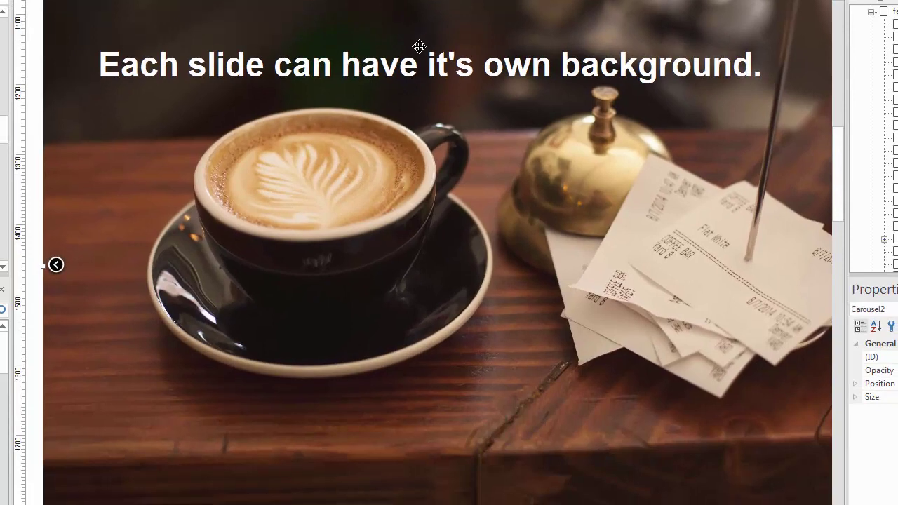
{"action": "scroll", "coordinate": [442, 88], "scroll_direction": "up", "scroll_amount": 1}
{"action": "left_click", "coordinate": [436, 70]}
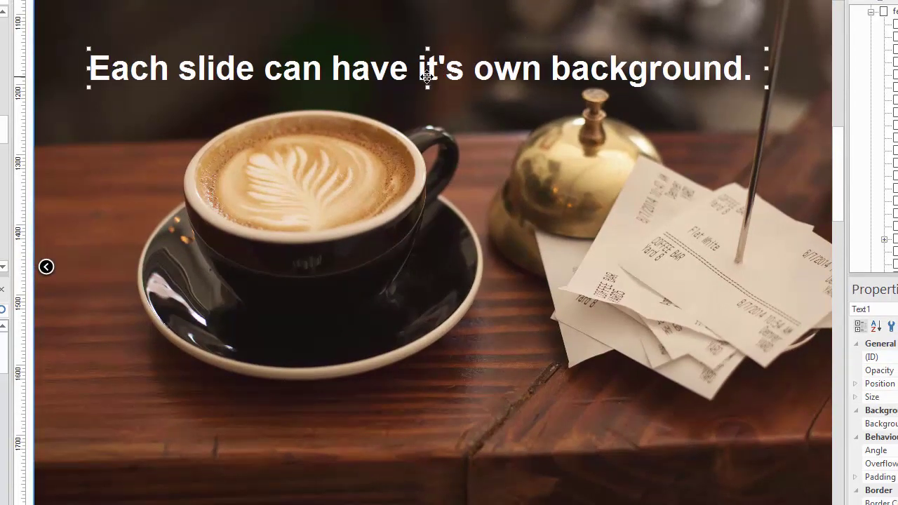
{"action": "left_click_drag", "start_coordinate": [428, 76], "coordinate": [428, 79]}
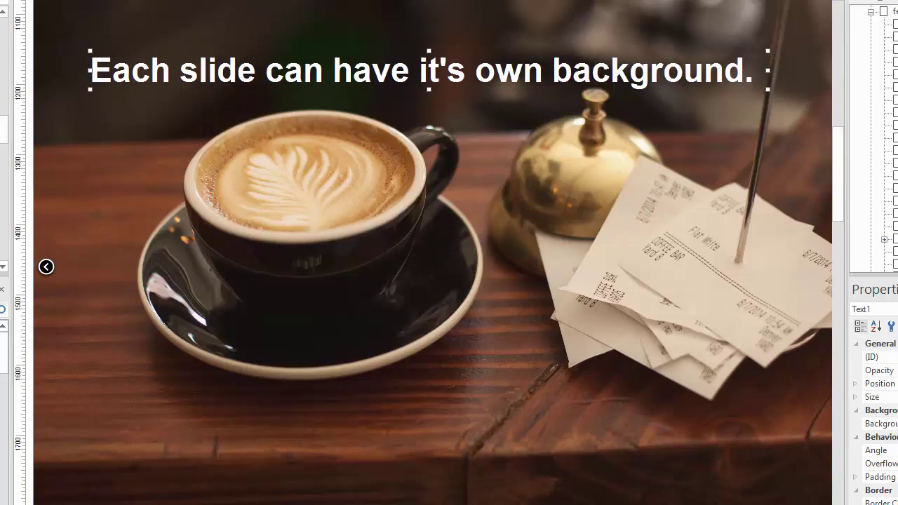
{"action": "left_click", "coordinate": [46, 267]}
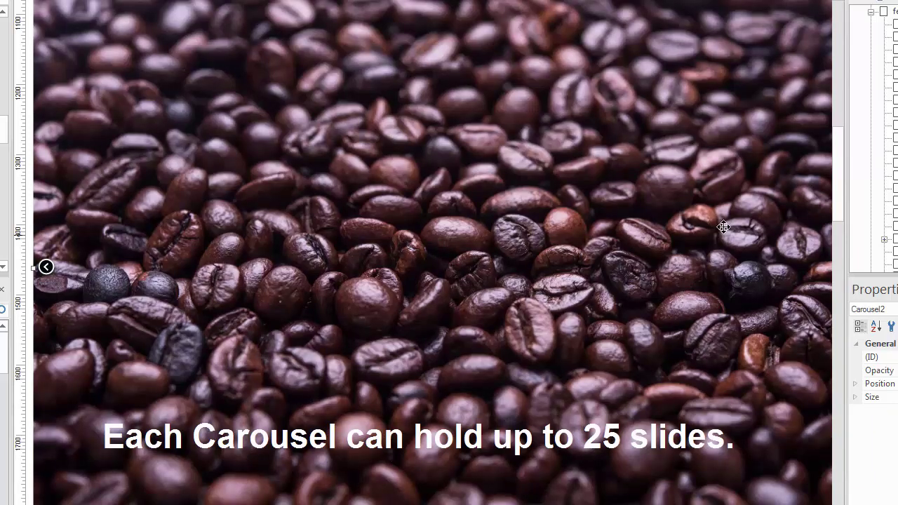
Preview the page in the browser, watch the fading carousel, and scroll to the roller-coaster carousel
{"action": "key", "text": "F5"}
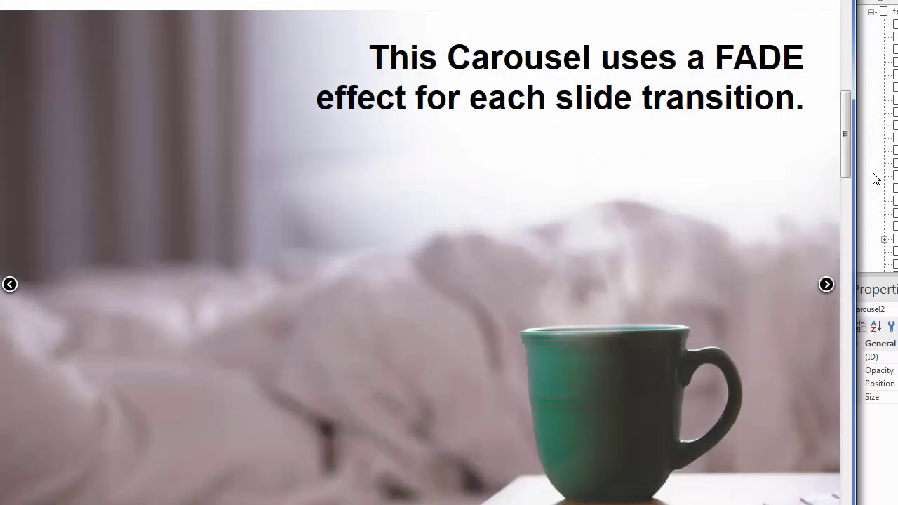
{"action": "left_click_drag", "start_coordinate": [847, 119], "coordinate": [848, 130]}
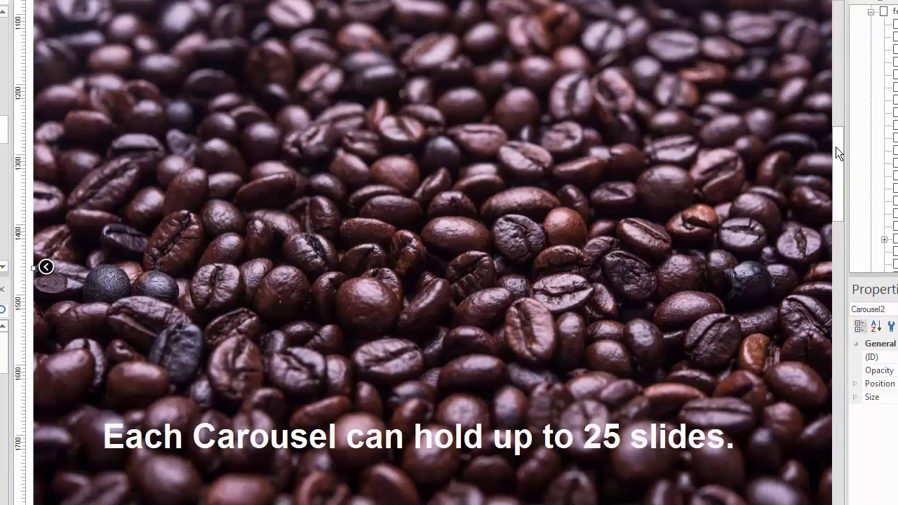
{"action": "left_click_drag", "start_coordinate": [835, 147], "coordinate": [834, 245]}
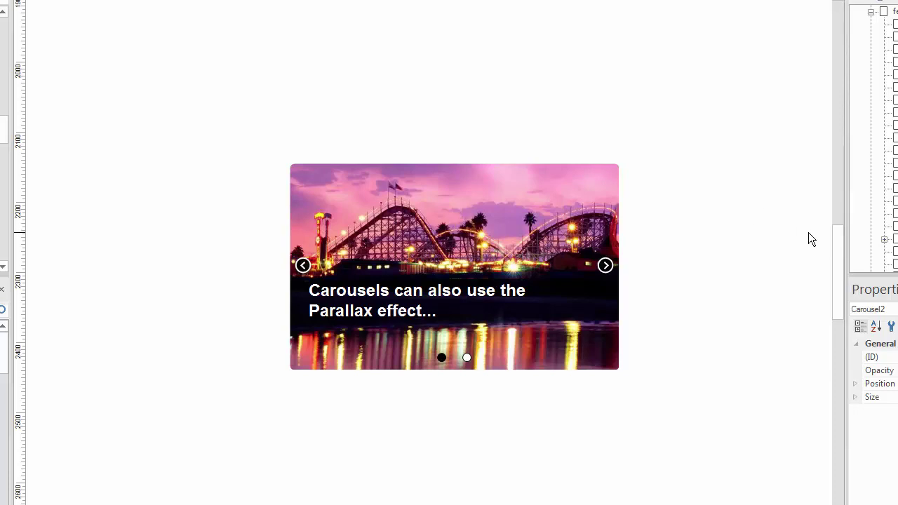
{"action": "double_click", "coordinate": [578, 187]}
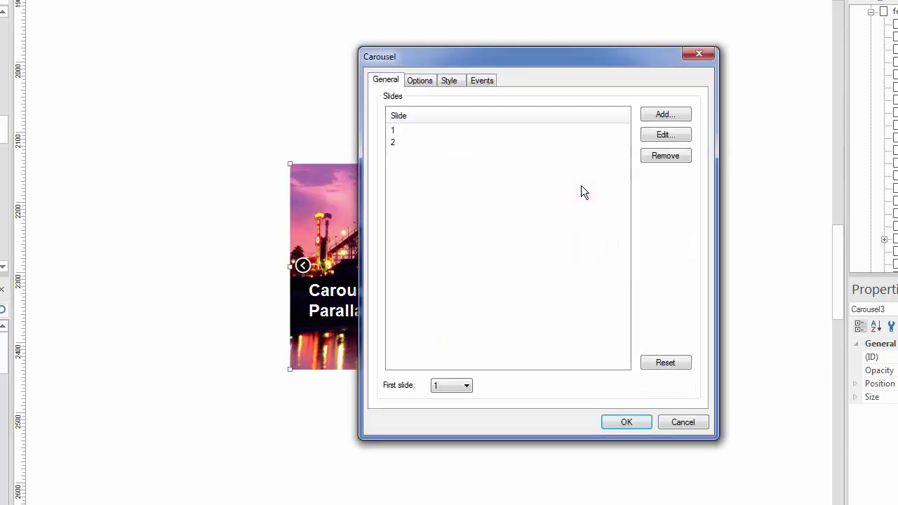
{"action": "left_click", "coordinate": [397, 131]}
{"action": "left_click", "coordinate": [678, 135]}
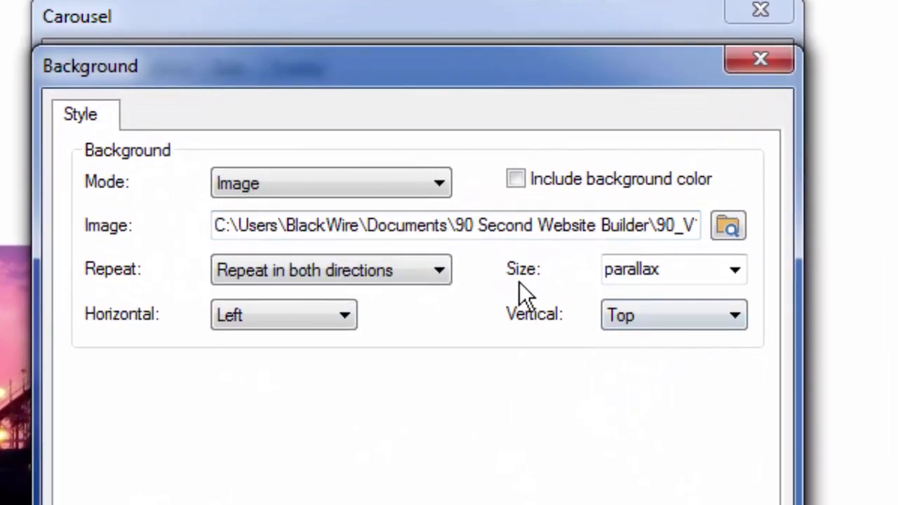
{"action": "left_click", "coordinate": [733, 270]}
{"action": "left_click", "coordinate": [733, 269]}
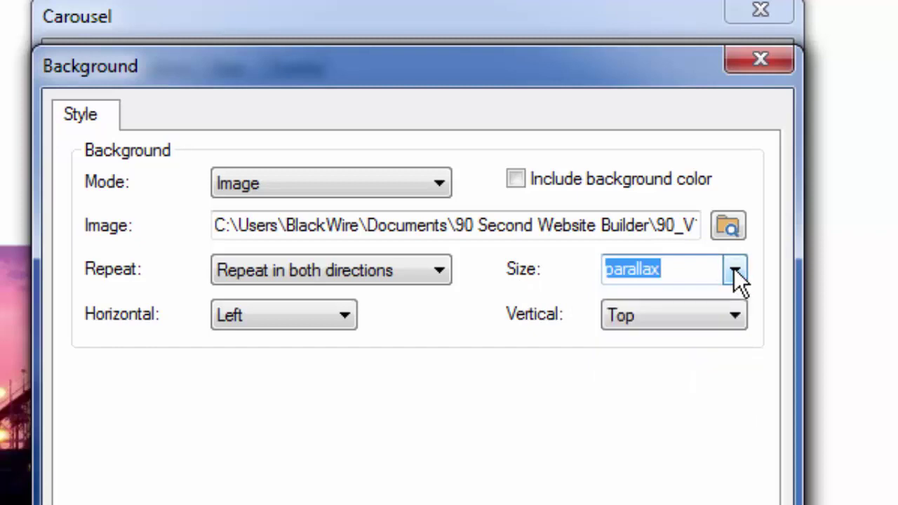
{"action": "key", "text": "Return"}
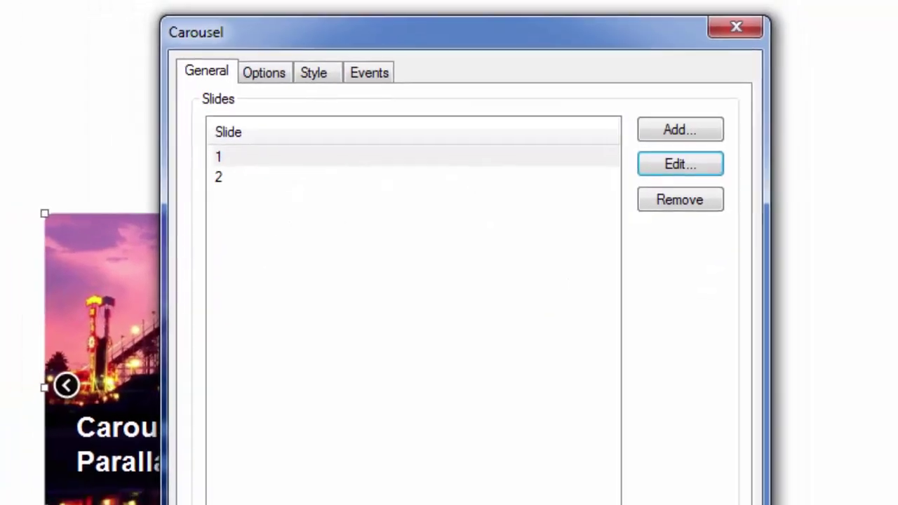
Close the roller-coaster carousel's properties and let it slide to the hills slide
{"action": "key", "text": "Return"}
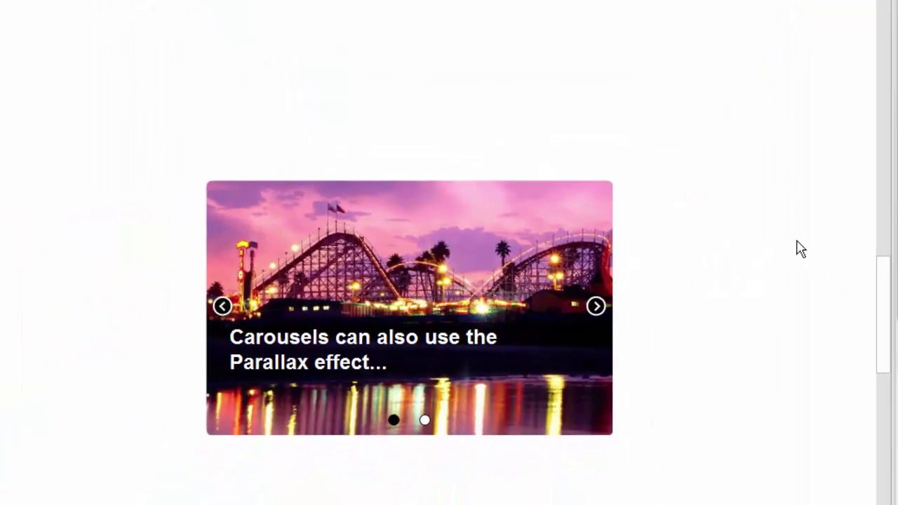